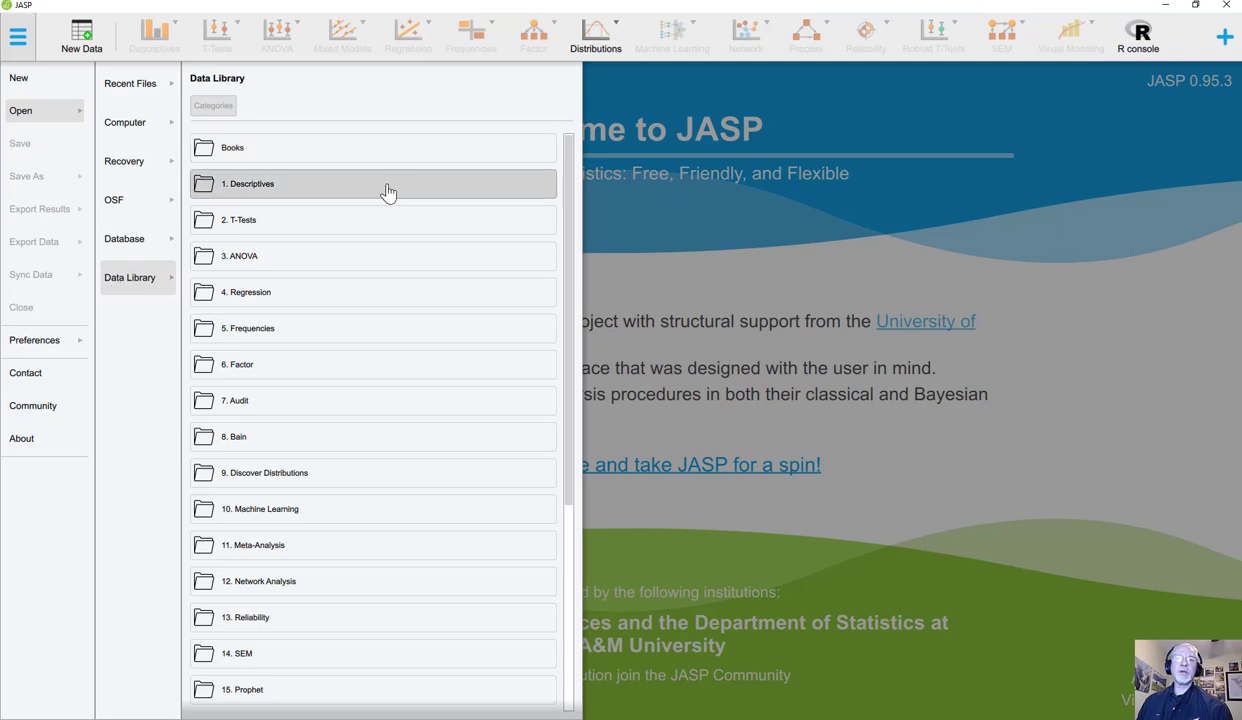
Step: Open the Mental Ability example file from the Factor category of the data library
scroll(320, 375, down, 2)
scroll(315, 380, up, 2)
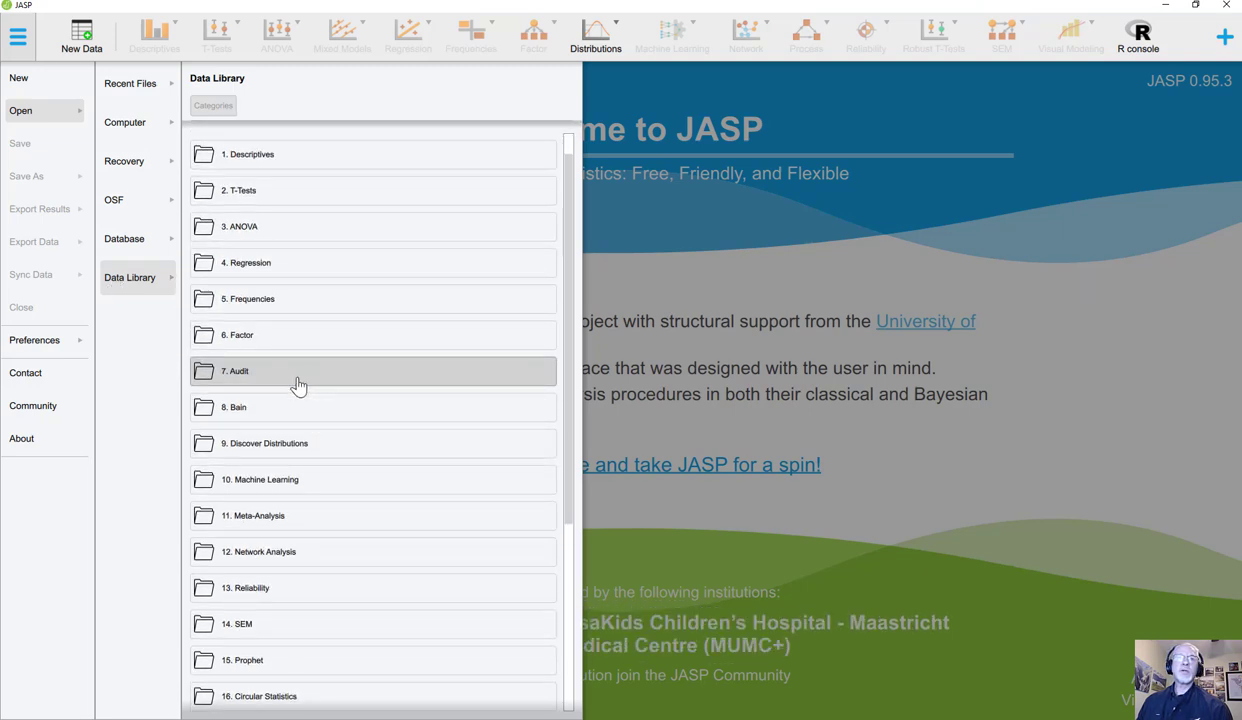
click(247, 345)
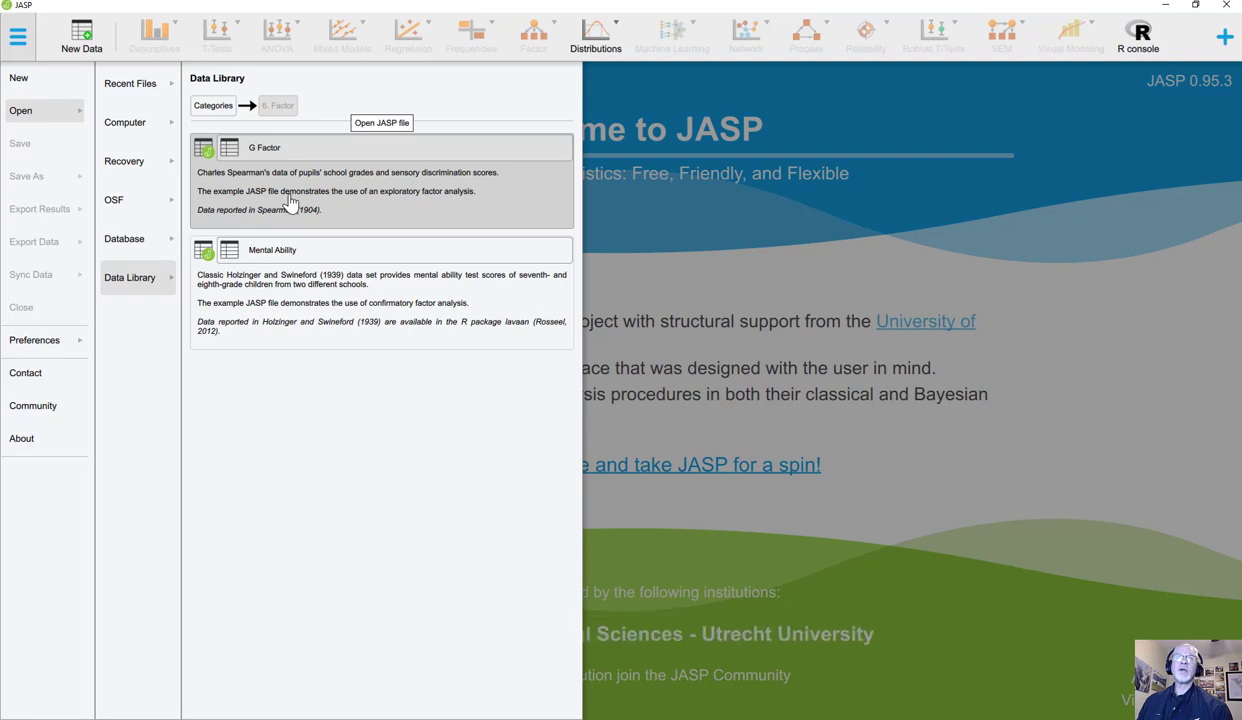
click(288, 302)
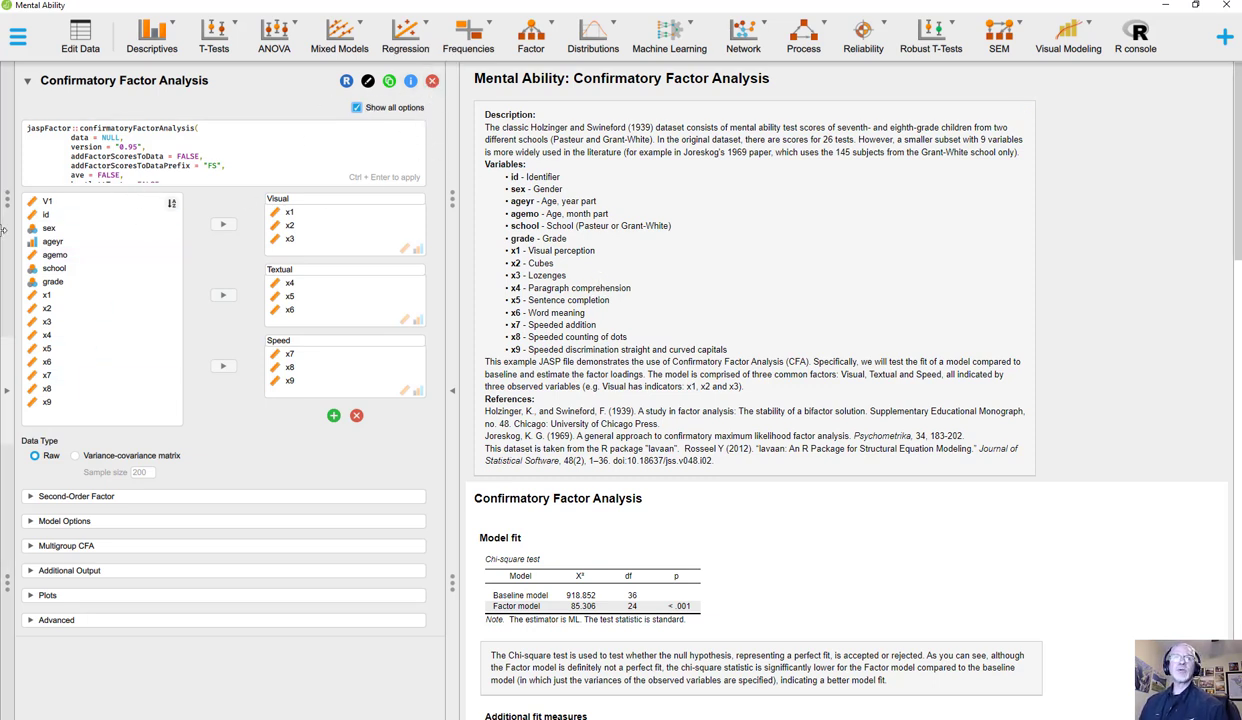
Step: Add an Exploratory Factor Analysis and assign x1 through x9 as its variables
click(534, 45)
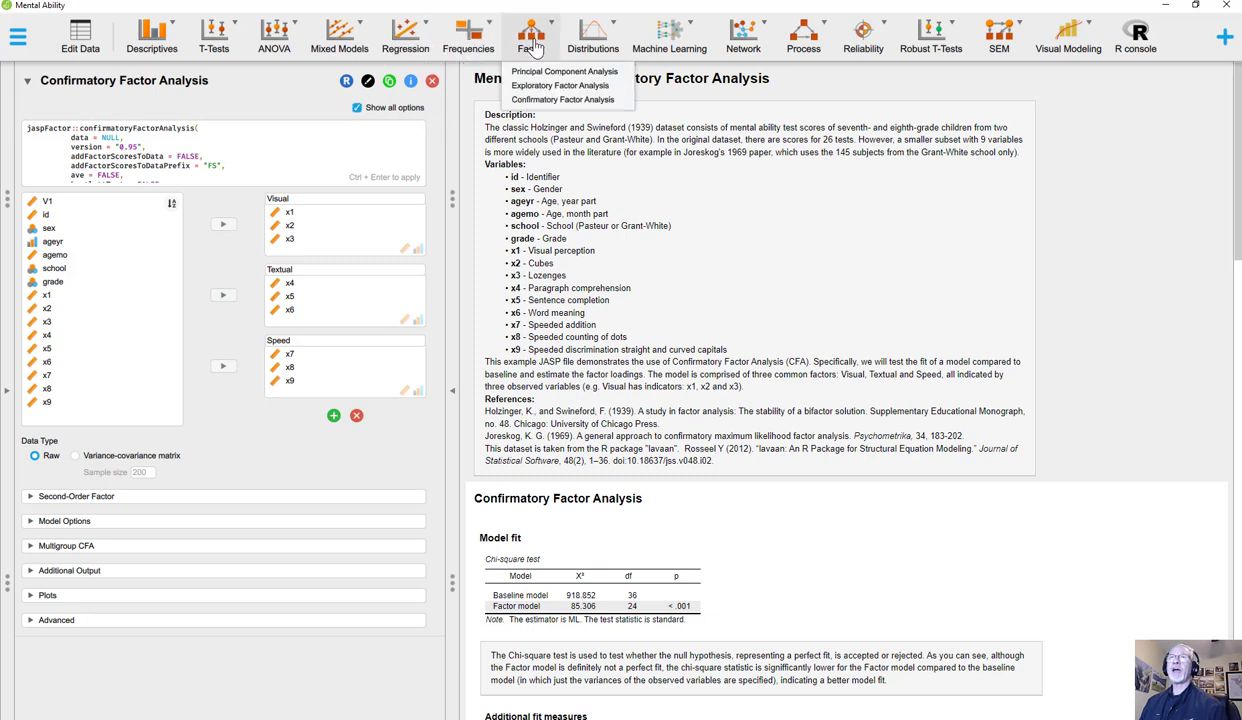
click(537, 88)
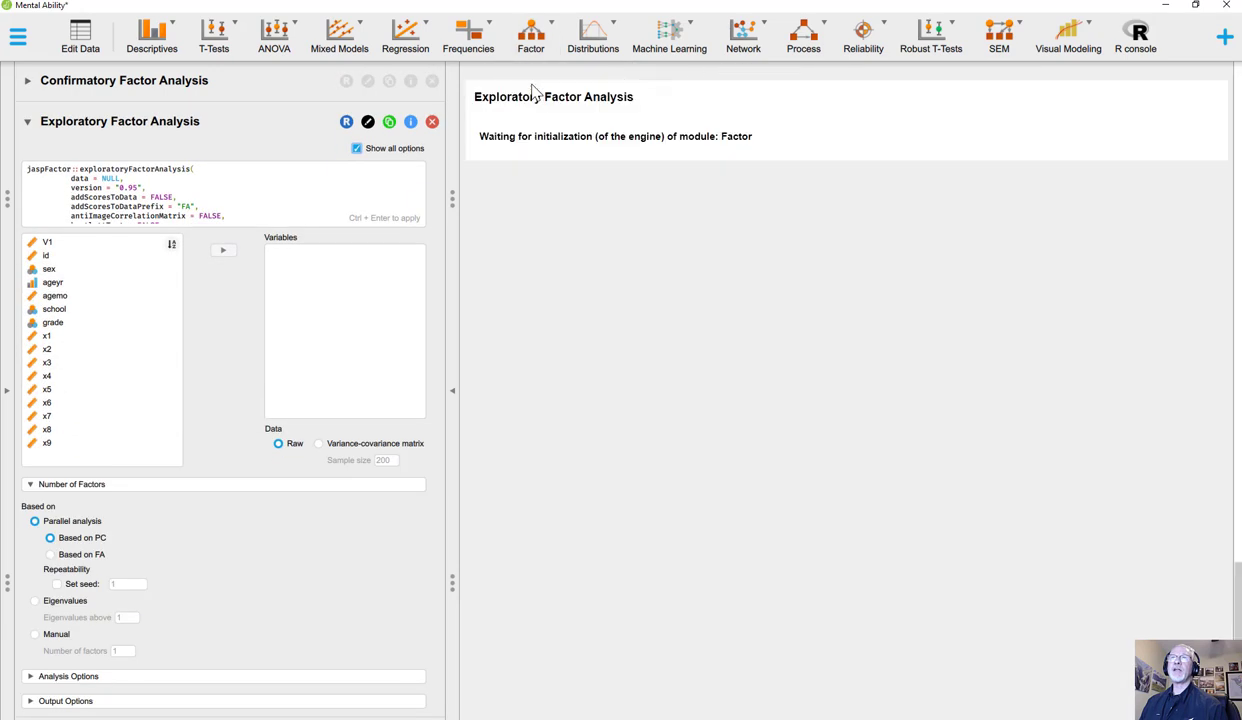
click(56, 344)
click(60, 336)
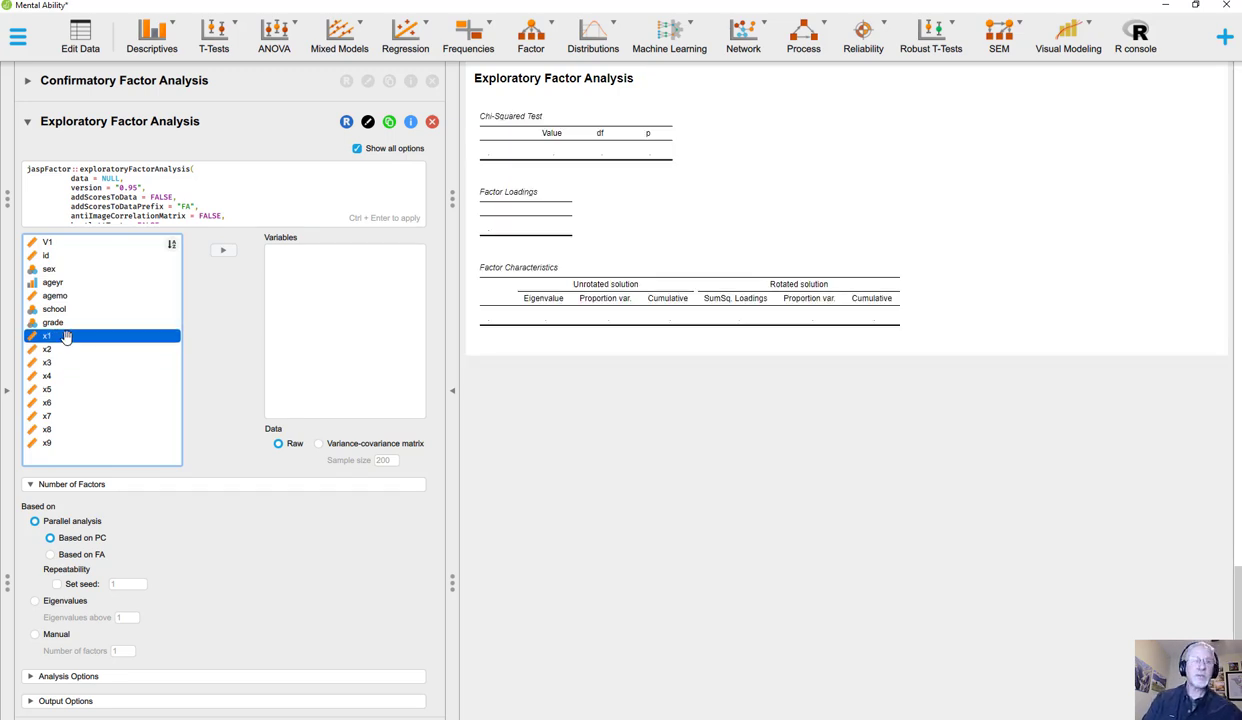
key(shift+Down)
key(shift+Down)
key(shift+Down)
key(shift+Down)
key(shift+Down)
key(shift+Down)
key(shift+Down)
key(shift+Down)
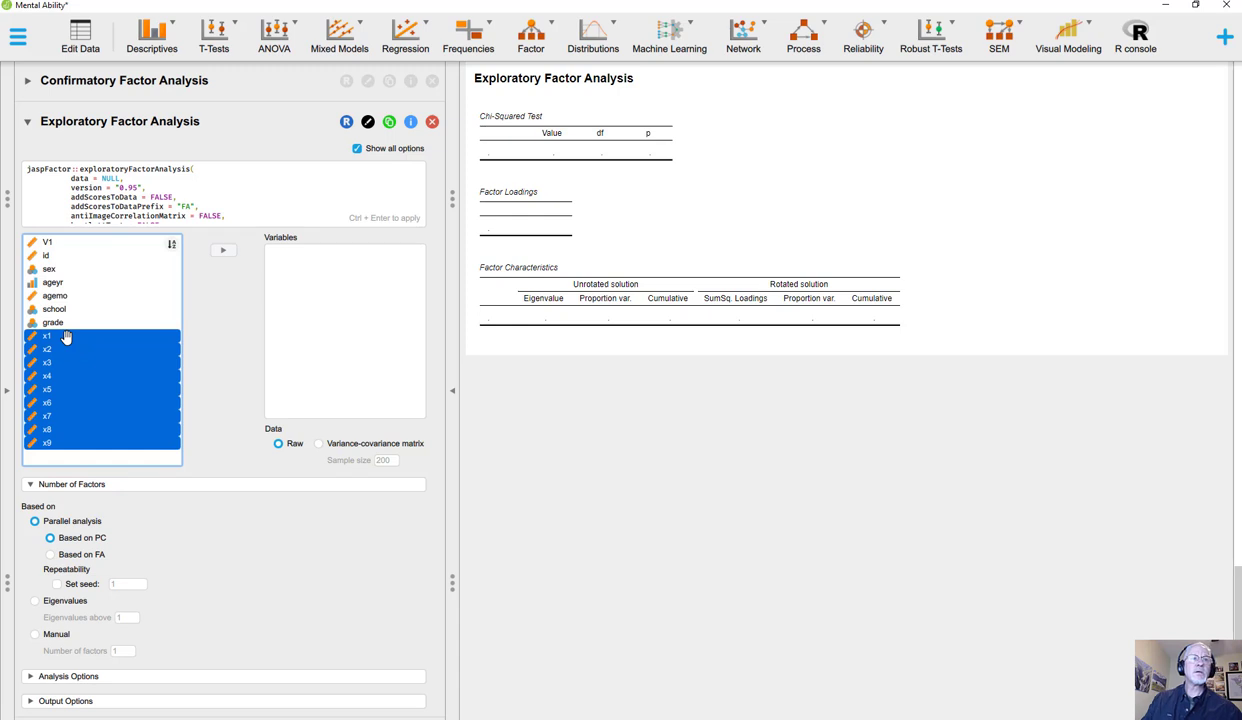
click(225, 256)
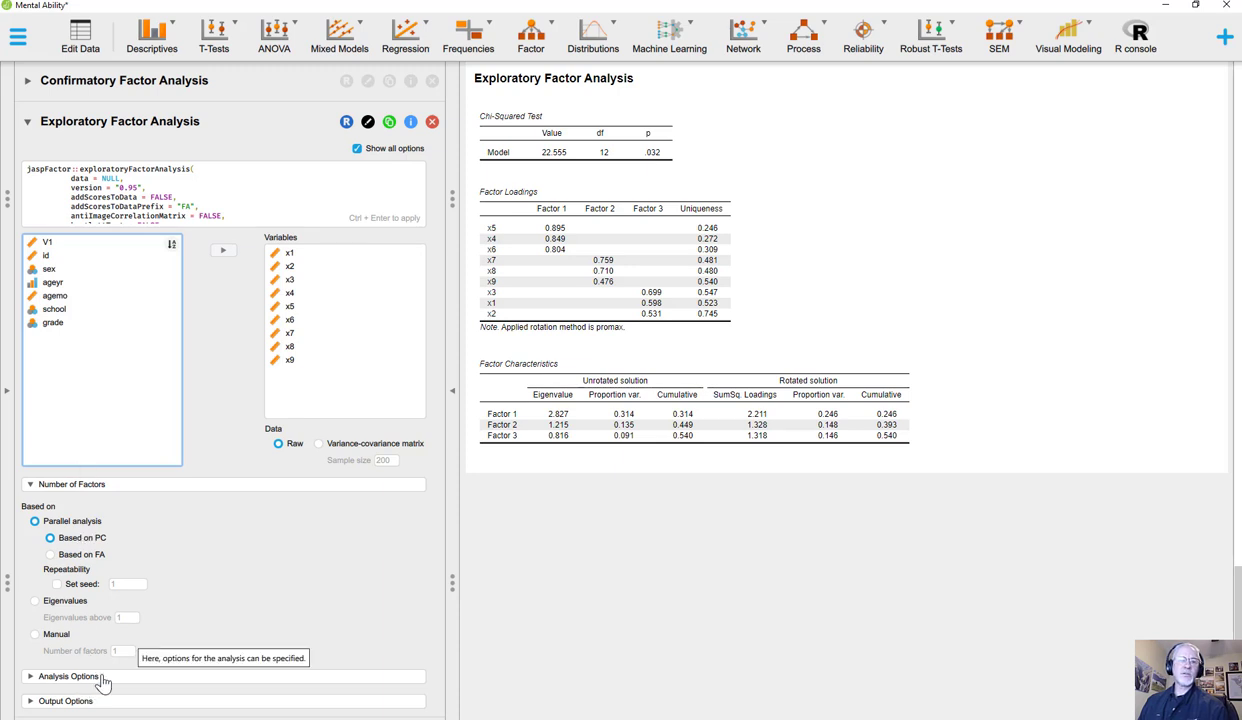
Step: Expand the analysis options, try the eigenvalue criterion for the number of factors, and switch to a manual count of 2
click(152, 680)
scroll(152, 524, down, 3)
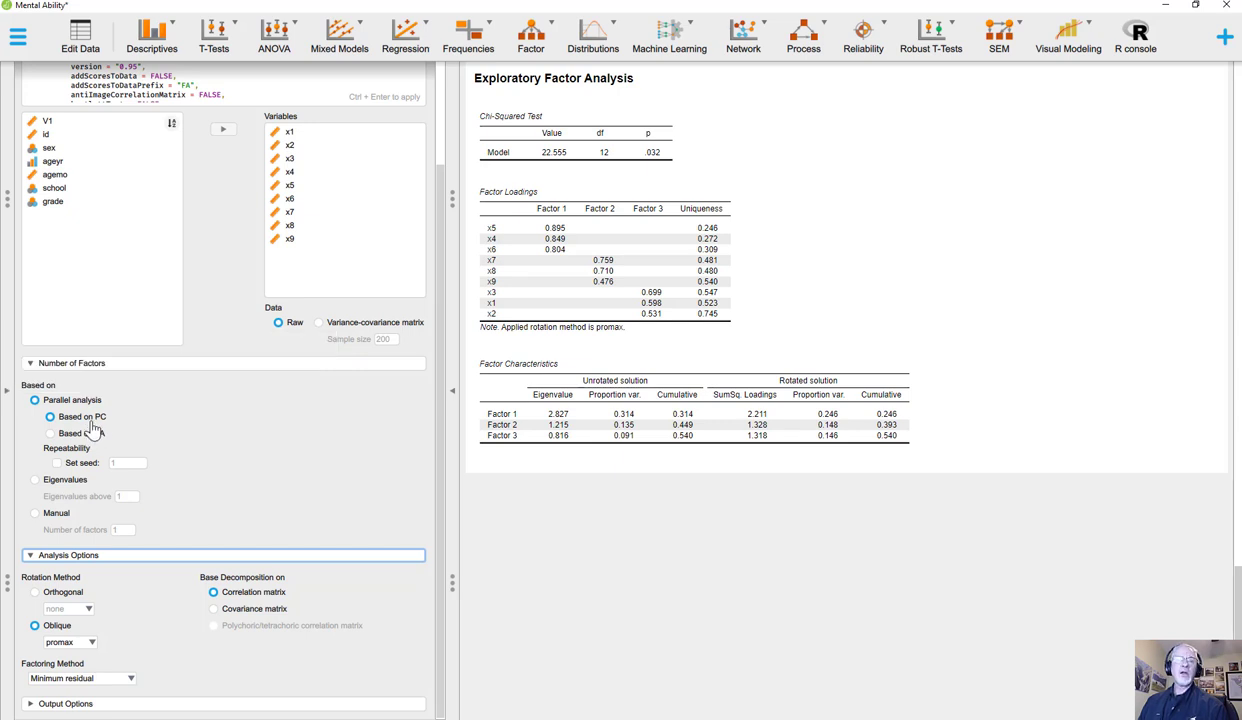
click(35, 481)
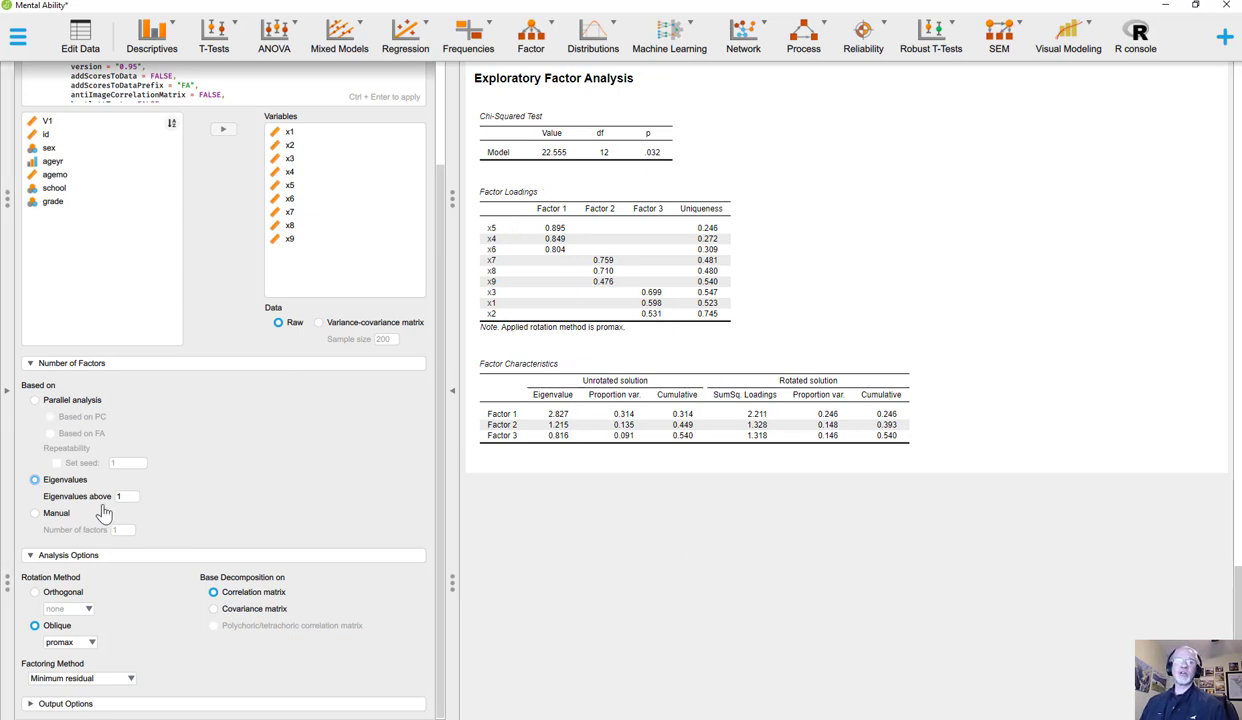
click(35, 516)
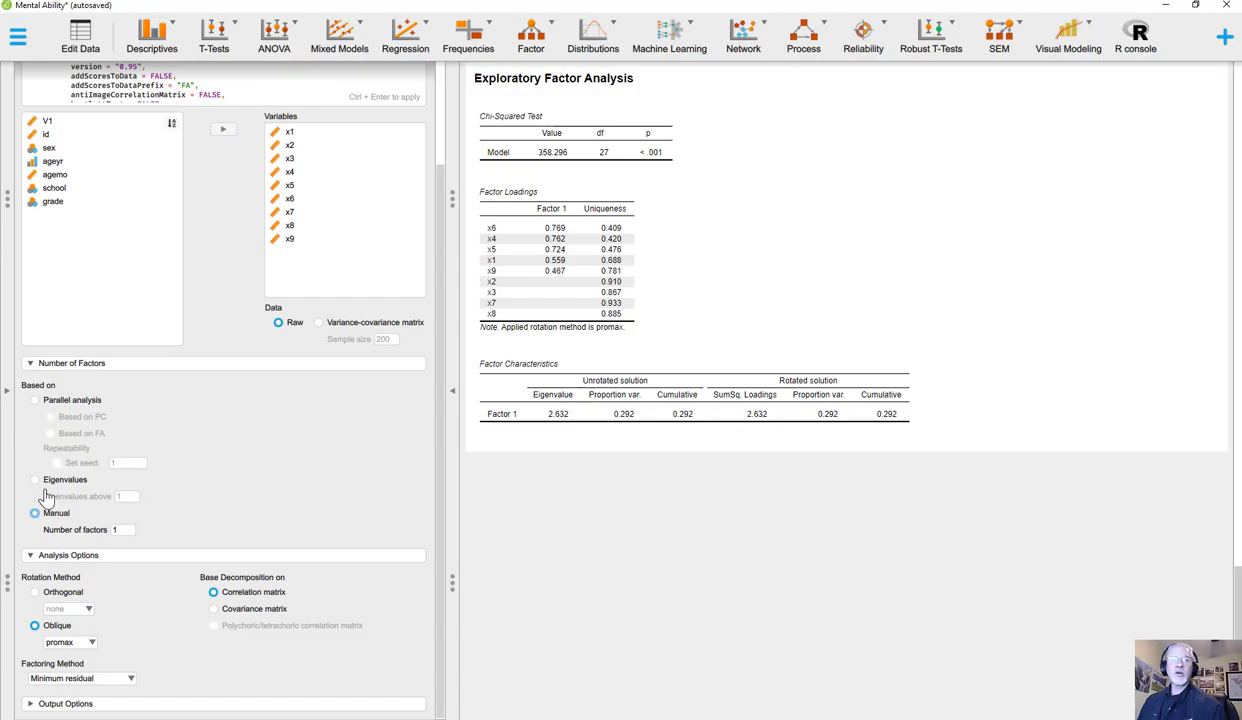
click(117, 529)
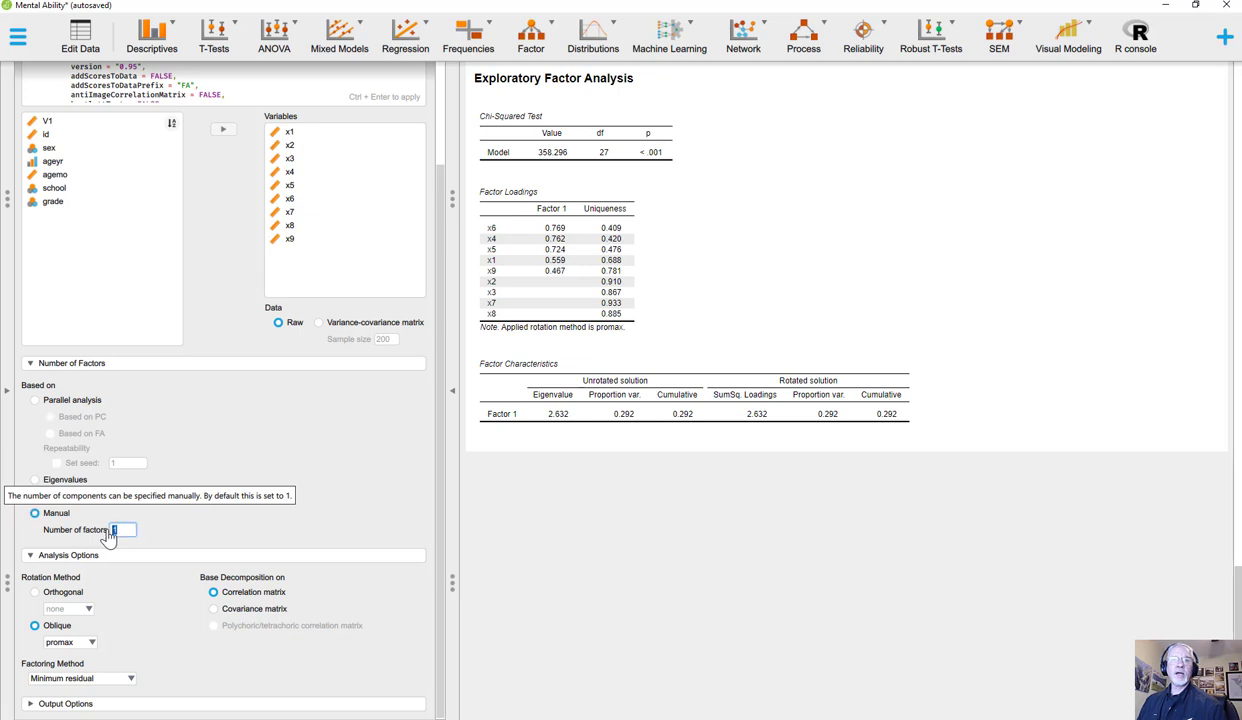
text(2)
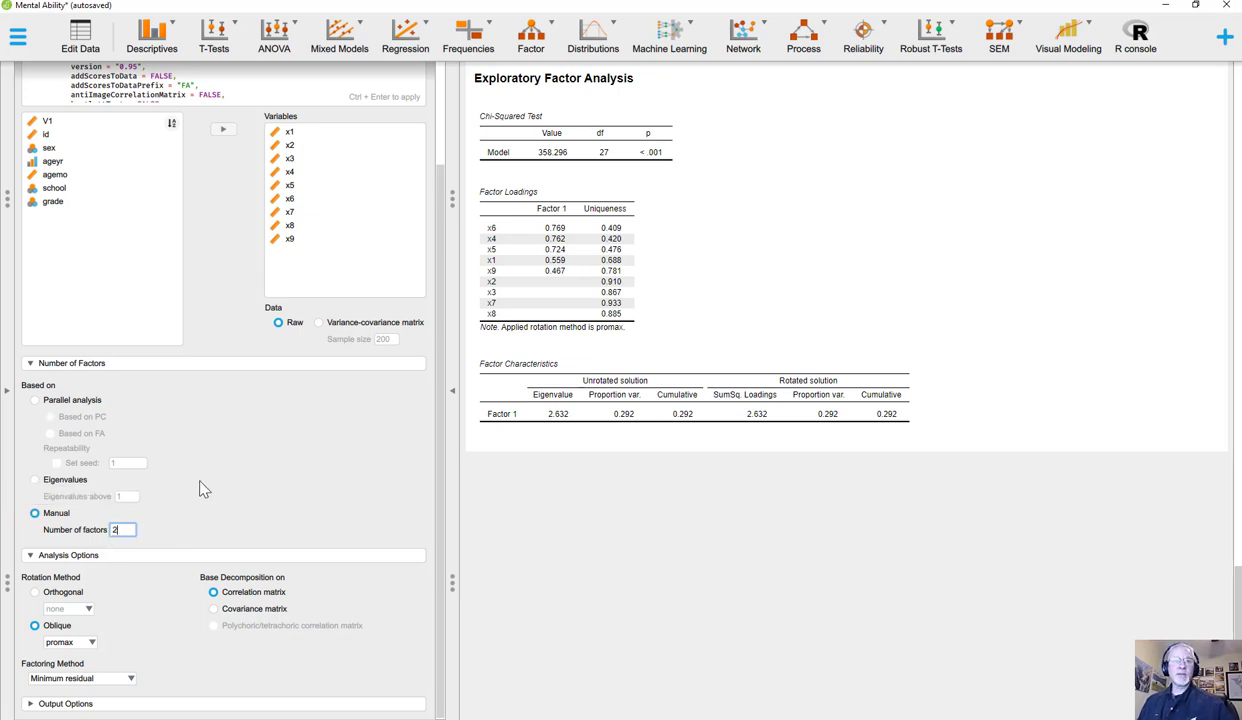
key(Return)
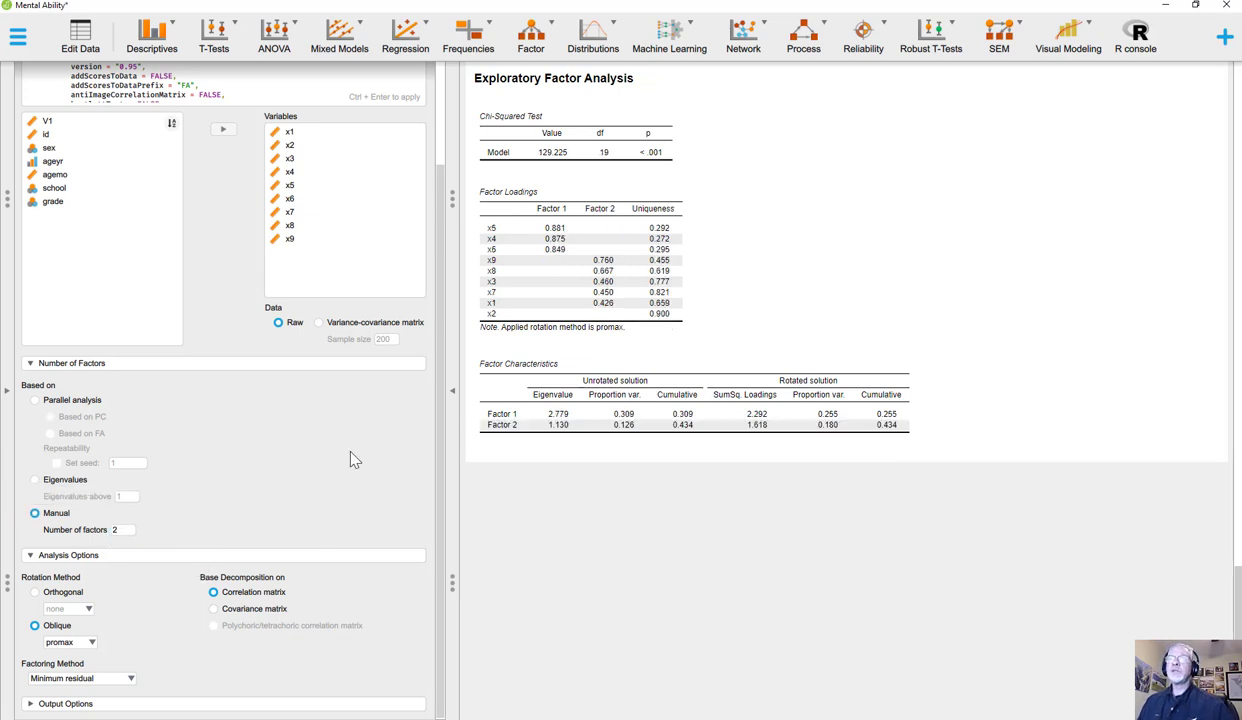
Step: Set the manual number of factors to 3
click(121, 529)
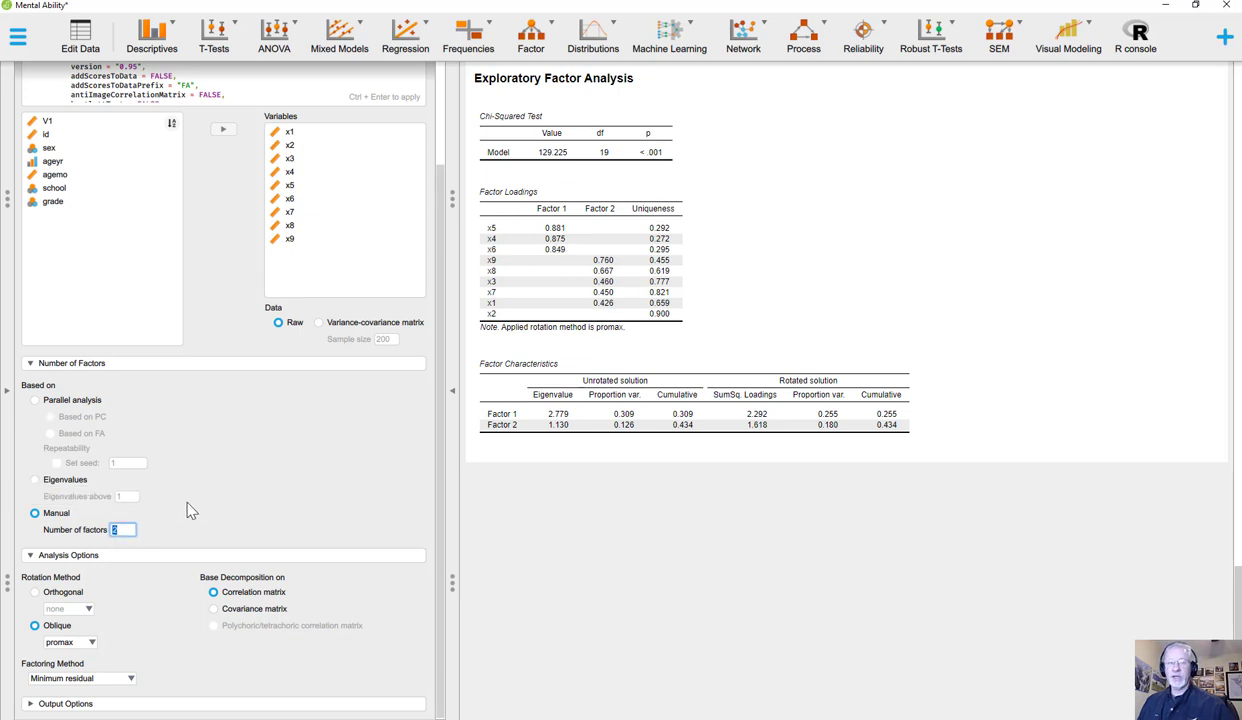
text(3)
key(Return)
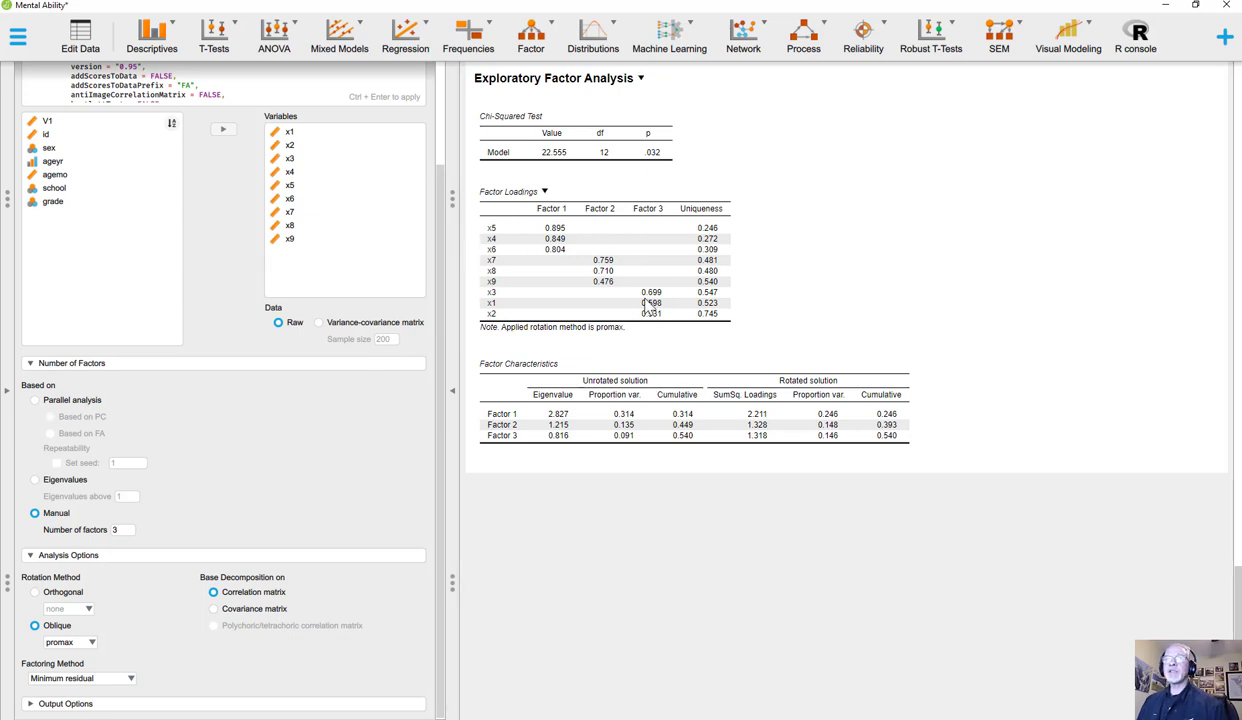
Step: Base the number of factors on parallel analysis and keep promax as the oblique rotation method
click(35, 481)
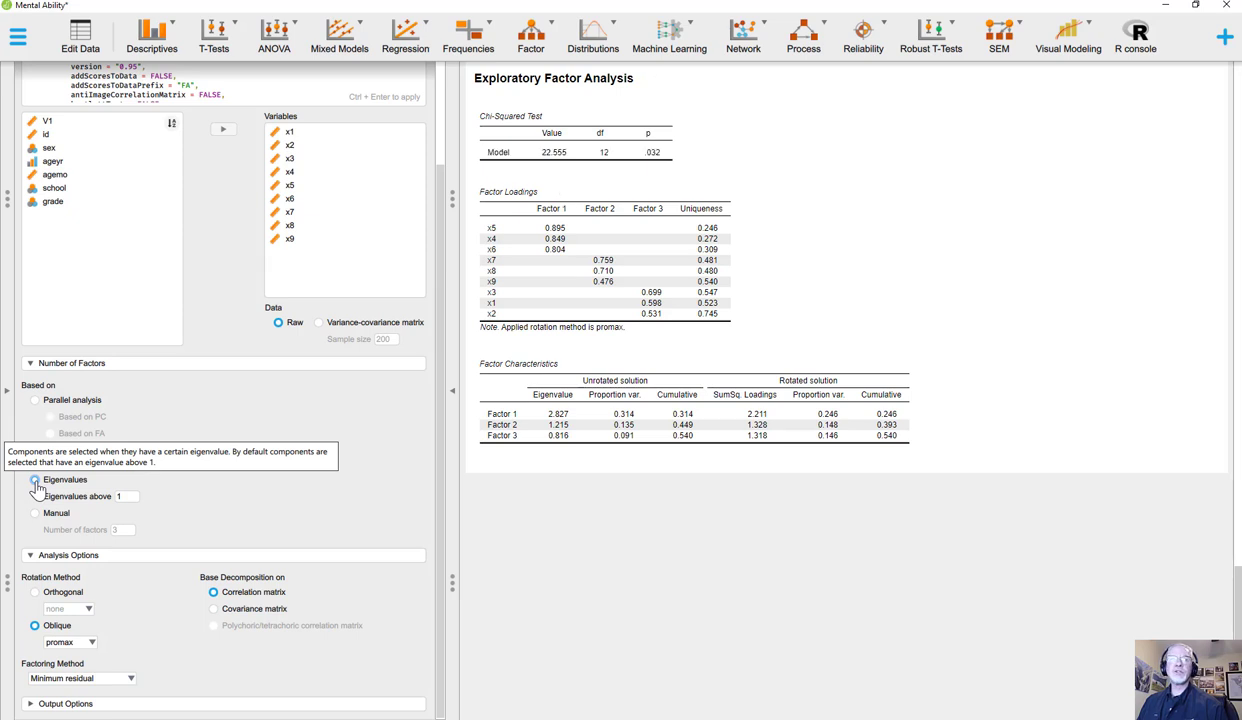
click(35, 400)
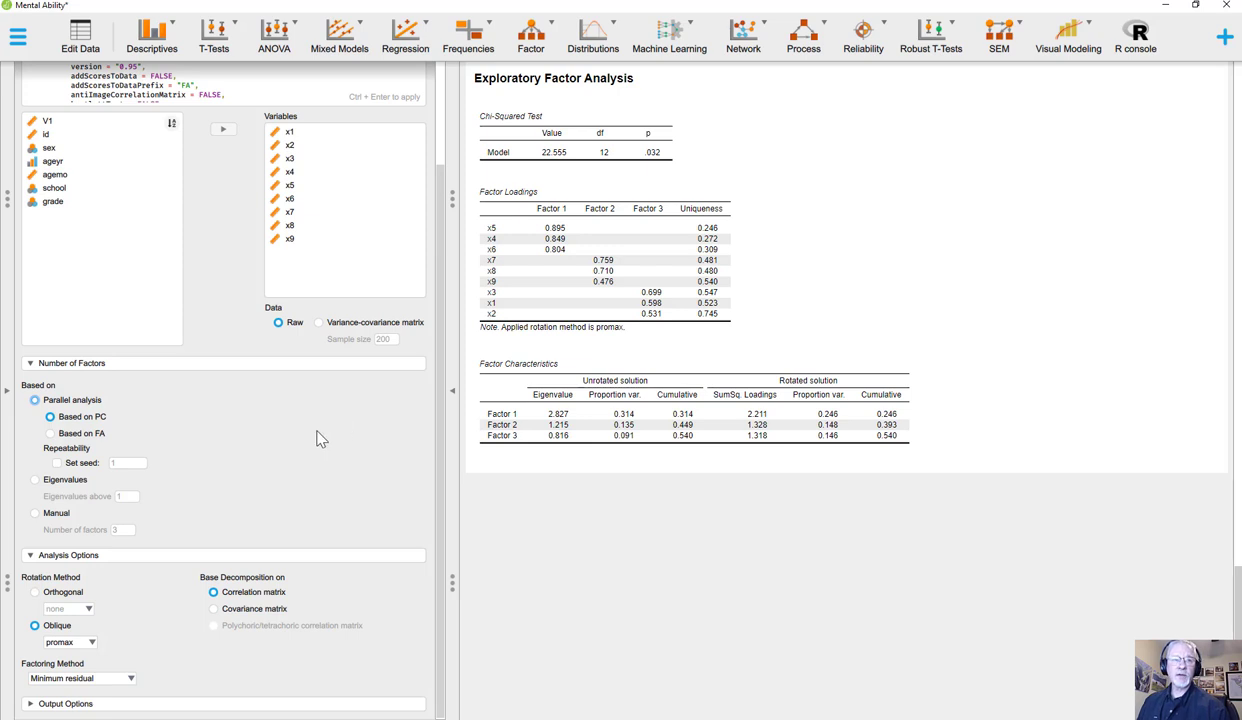
click(90, 645)
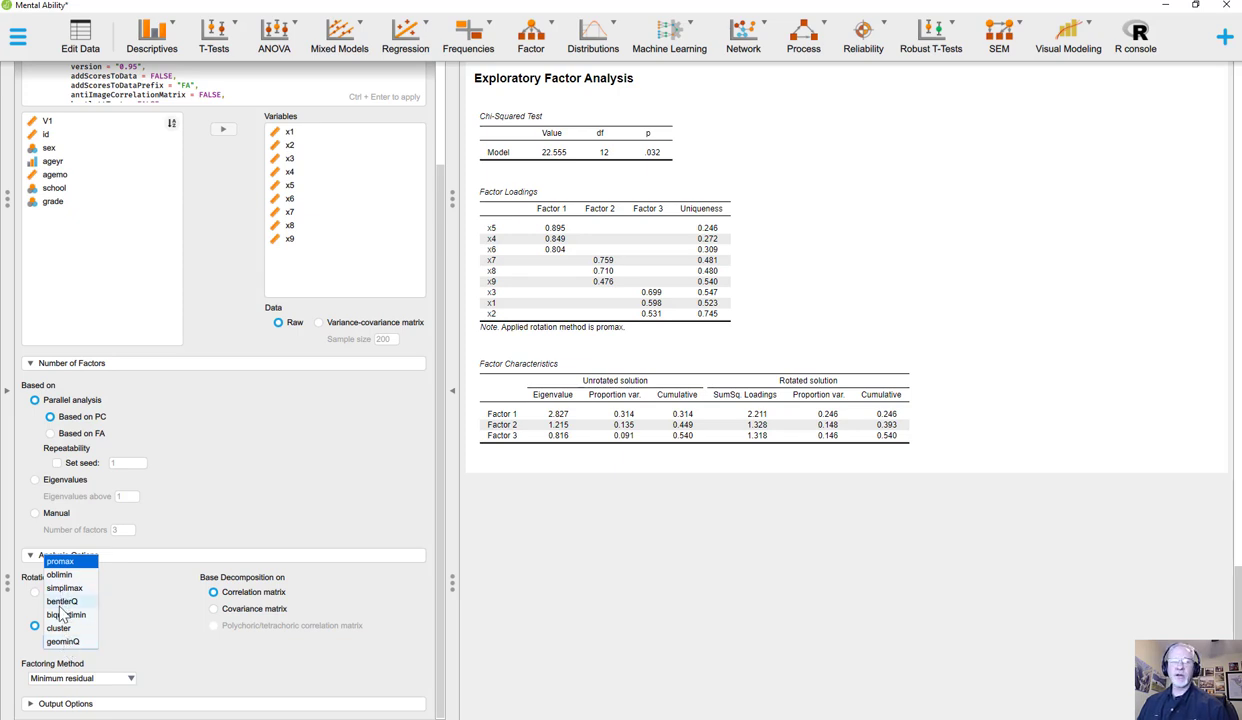
click(67, 558)
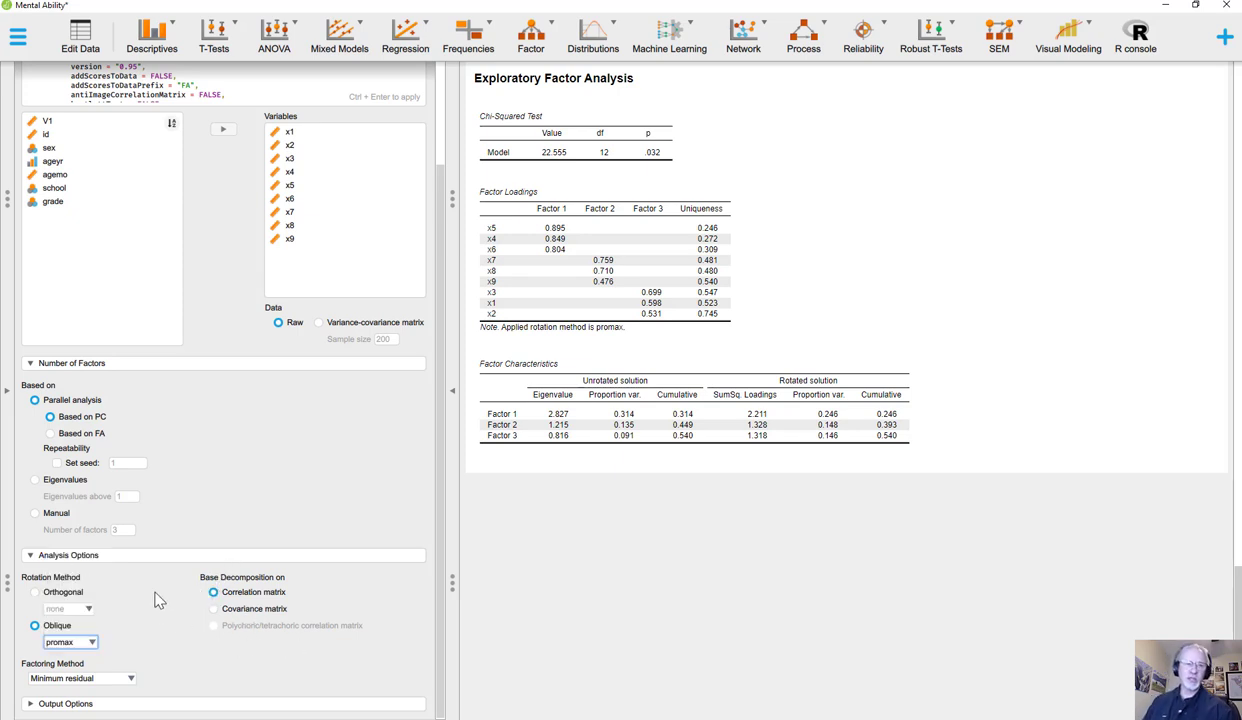
Step: Expand the output options and lower the display threshold for factor loadings to 0
click(182, 705)
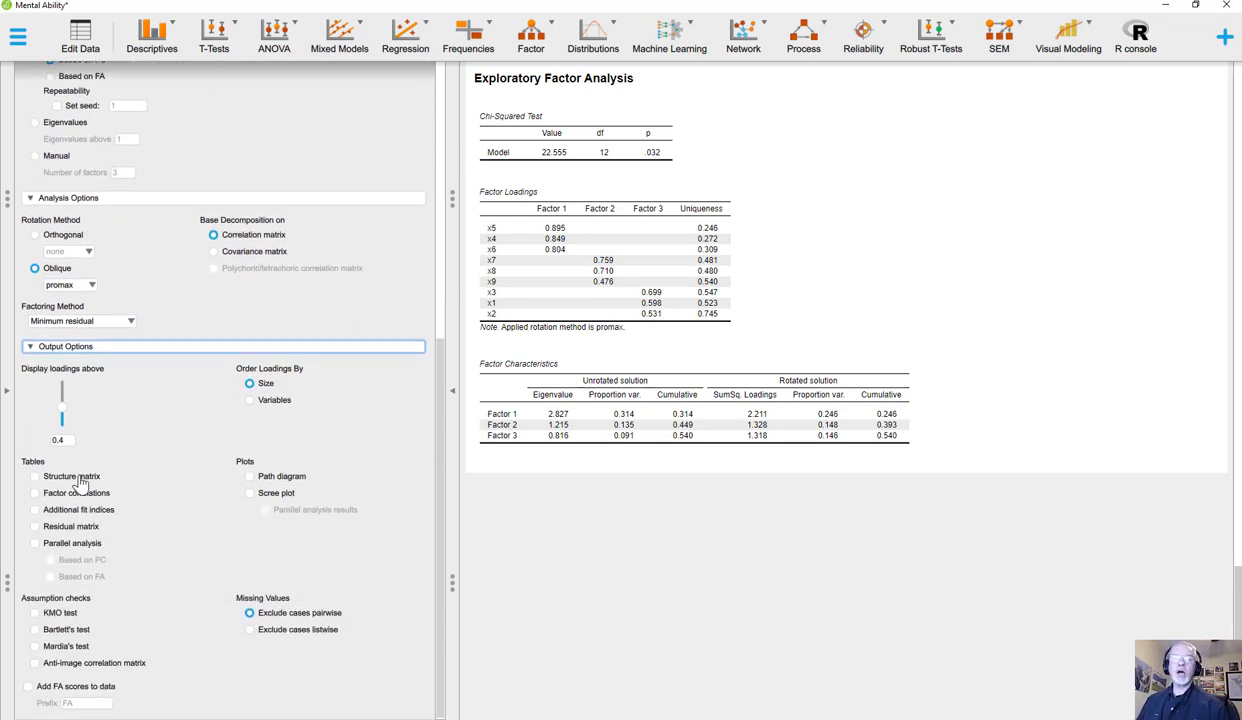
click(62, 417)
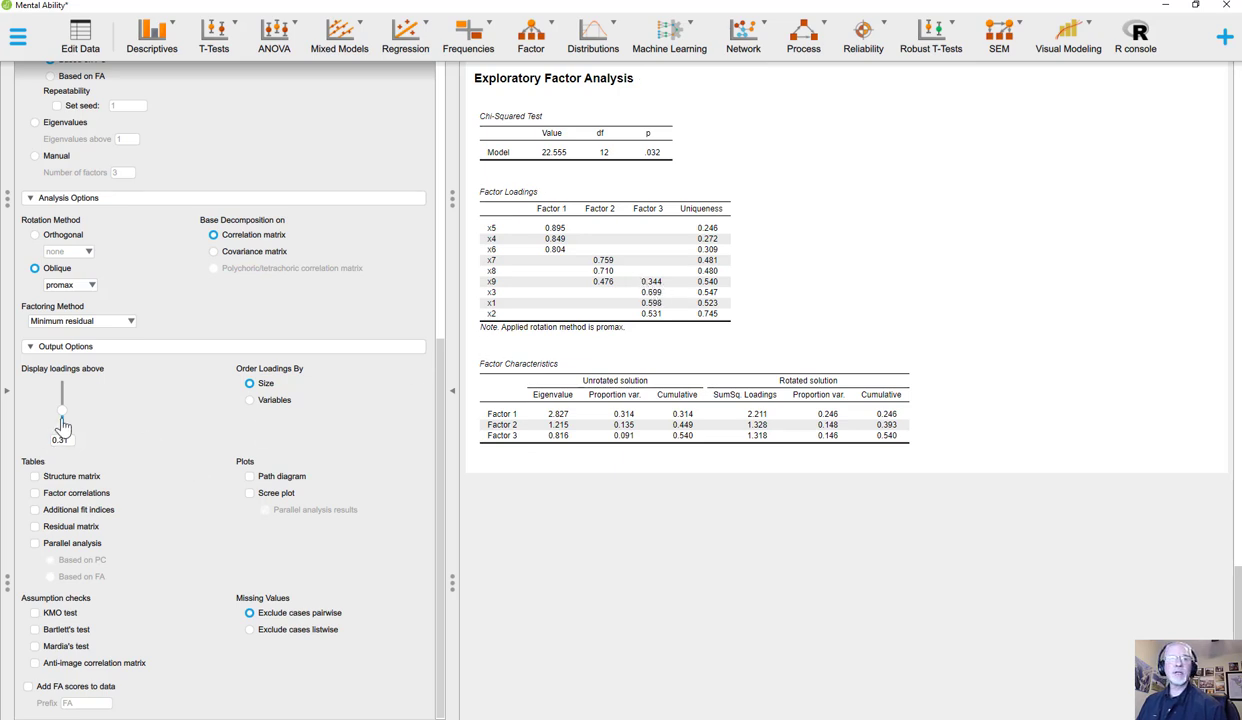
mouse_move(62, 409)
mouse_down()
mouse_move(86, 428)
mouse_move(62, 427)
mouse_up()
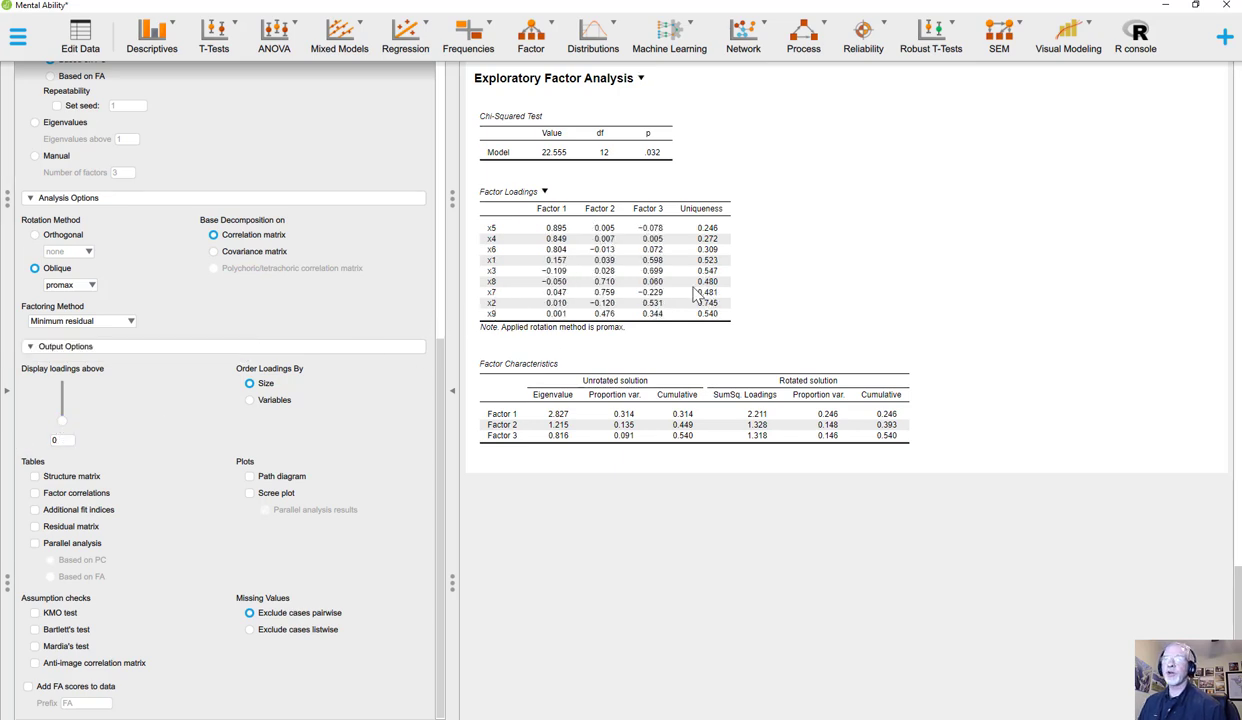
Step: Set the display threshold for factor loadings to 0.32, and raise it to 0.35
click(58, 443)
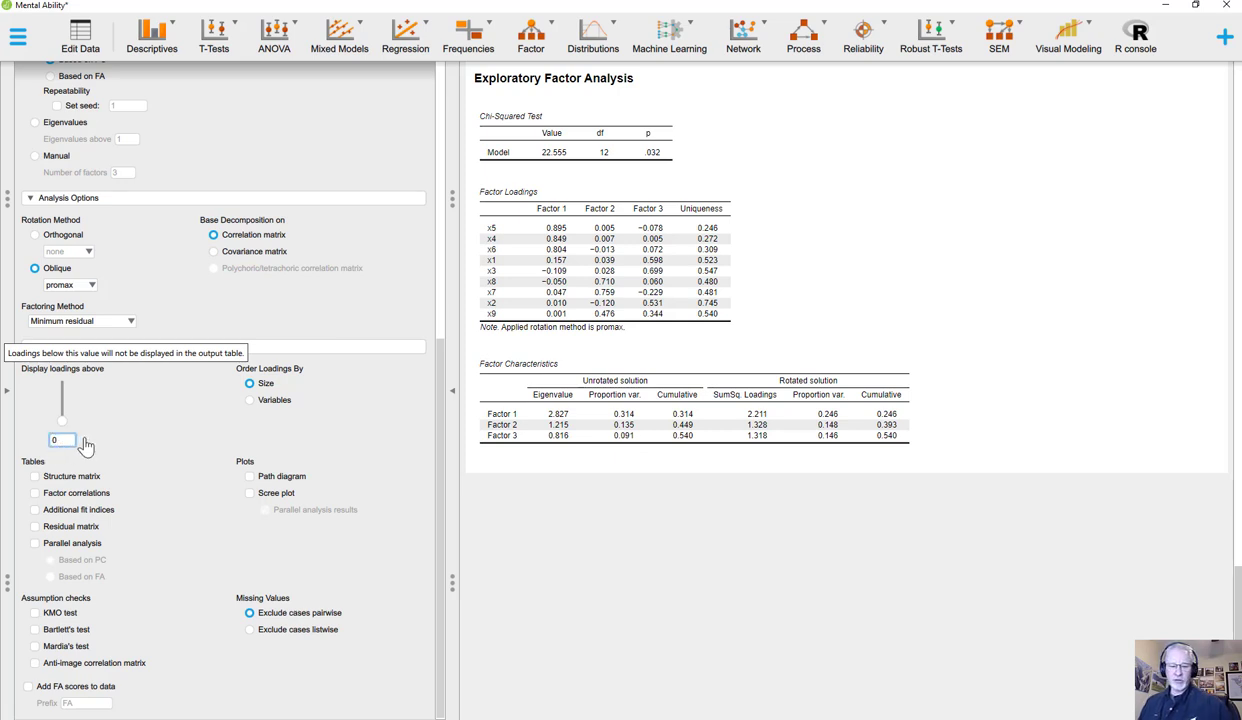
key(BackSpace)
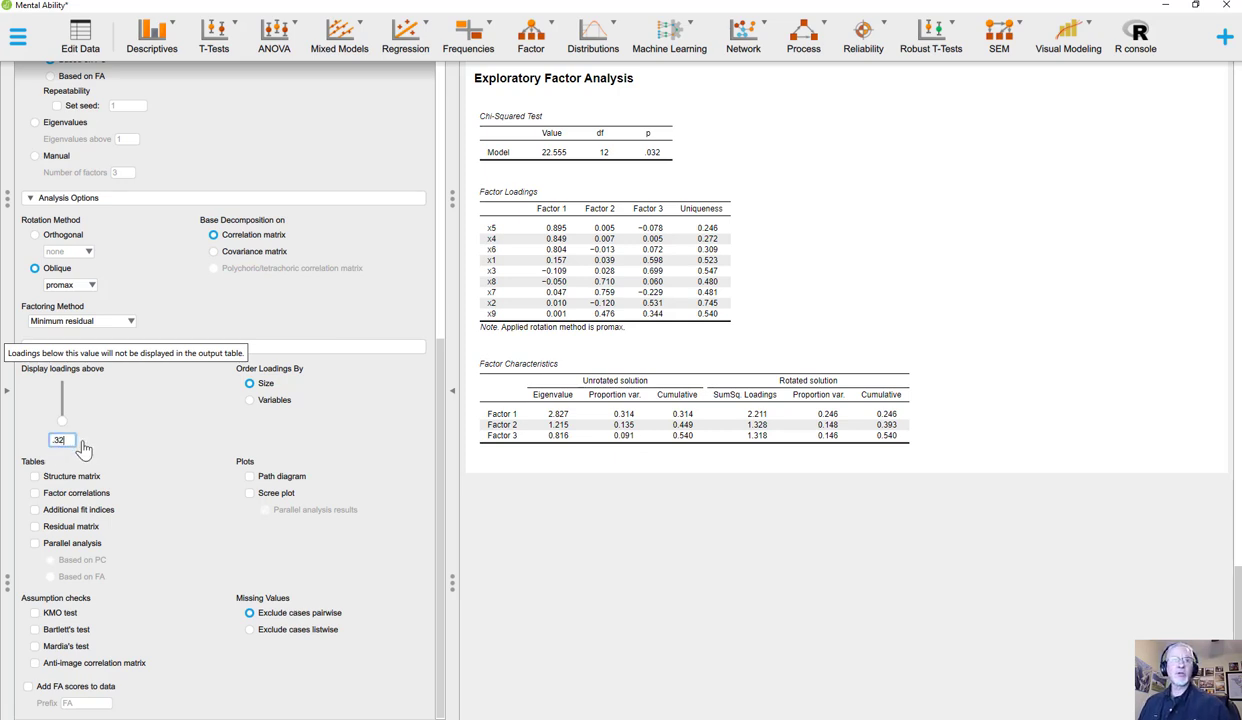
text(.32)
key(Return)
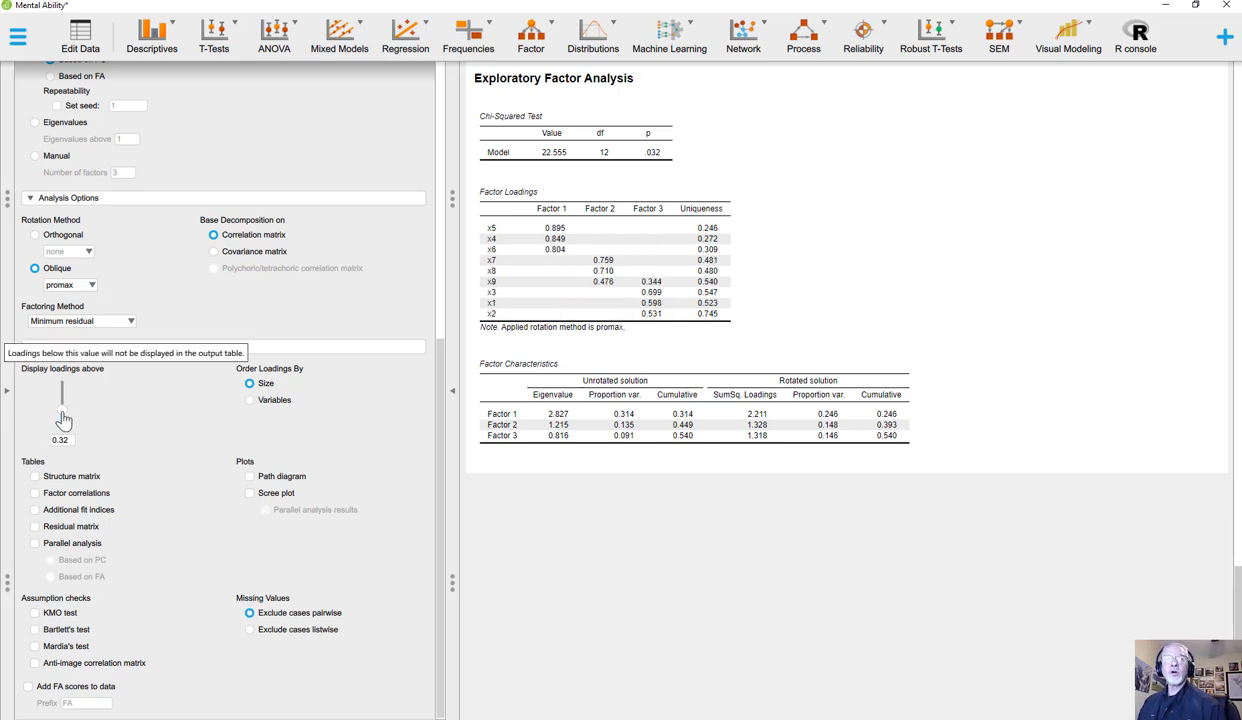
drag(61, 413, 61, 409)
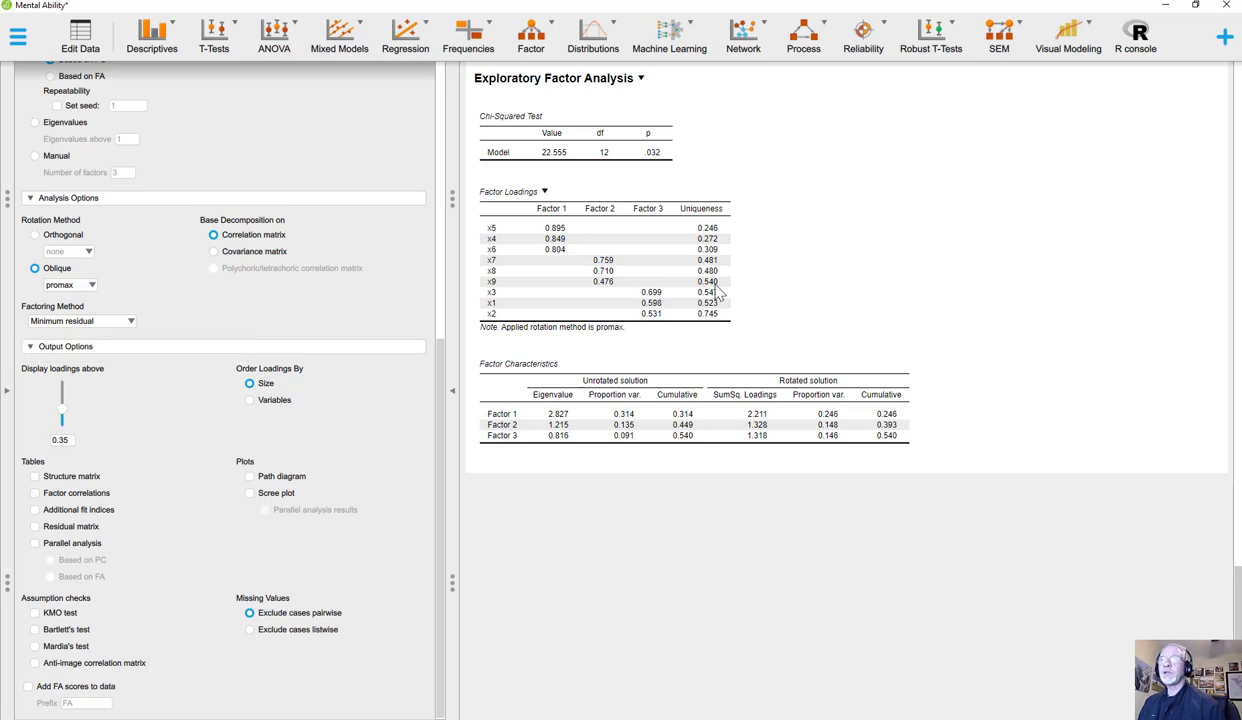
Step: Add the factor correlations table, the PC-based parallel analysis table and a scree plot to the output
click(35, 494)
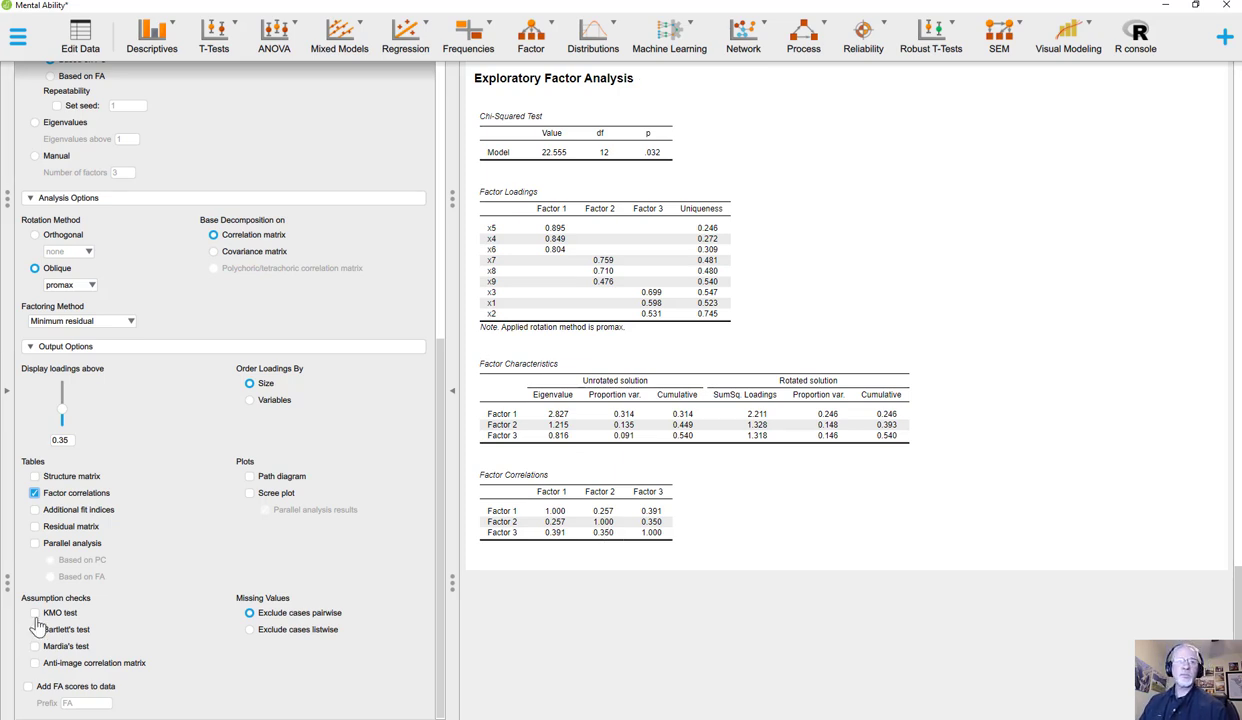
click(36, 546)
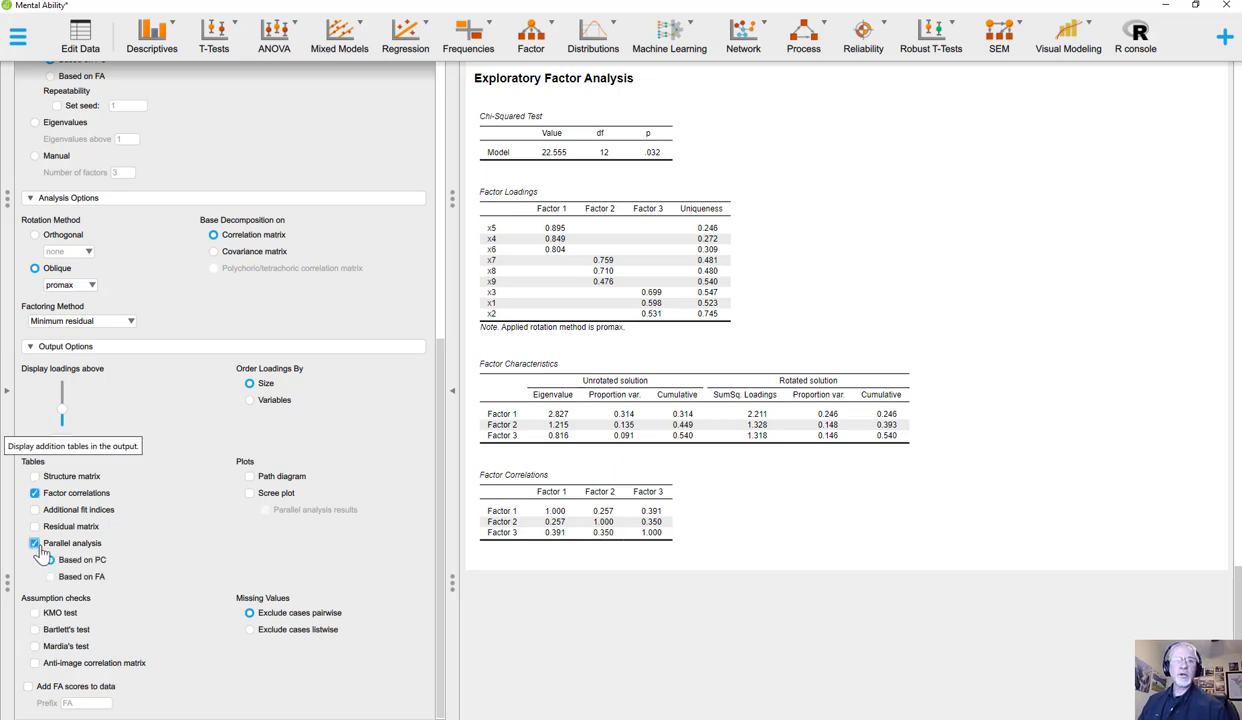
scroll(765, 495, down, 1)
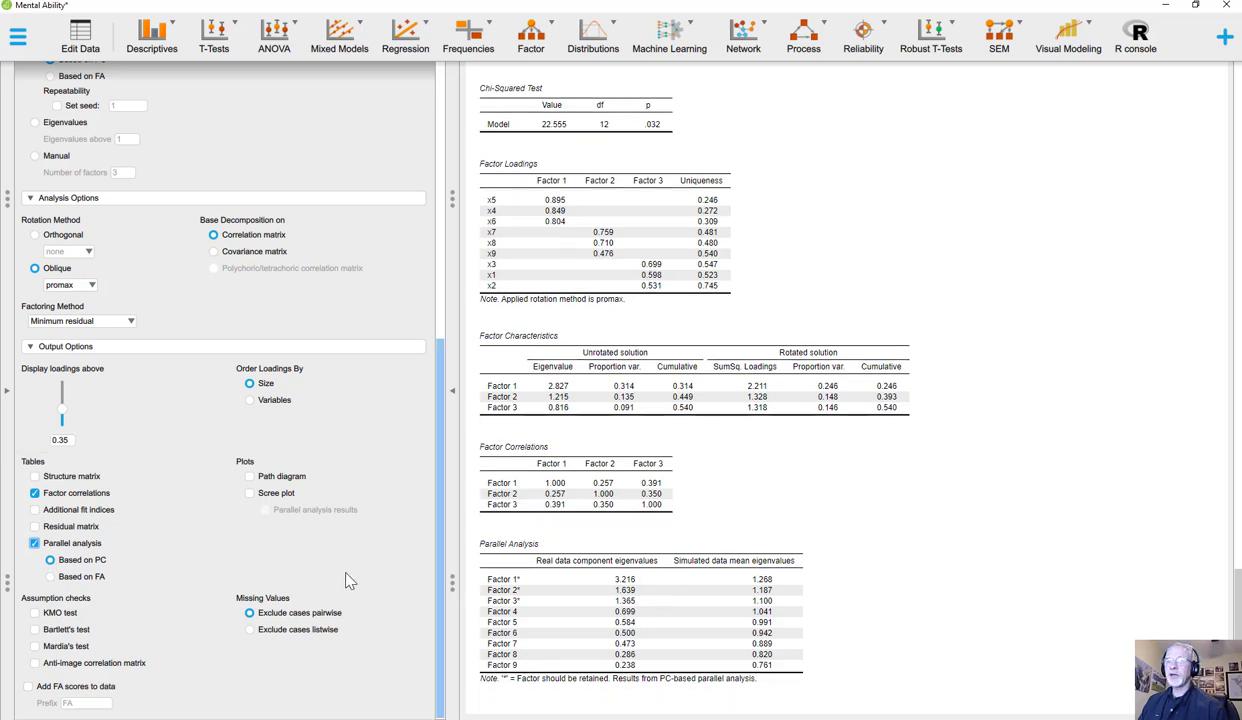
click(249, 493)
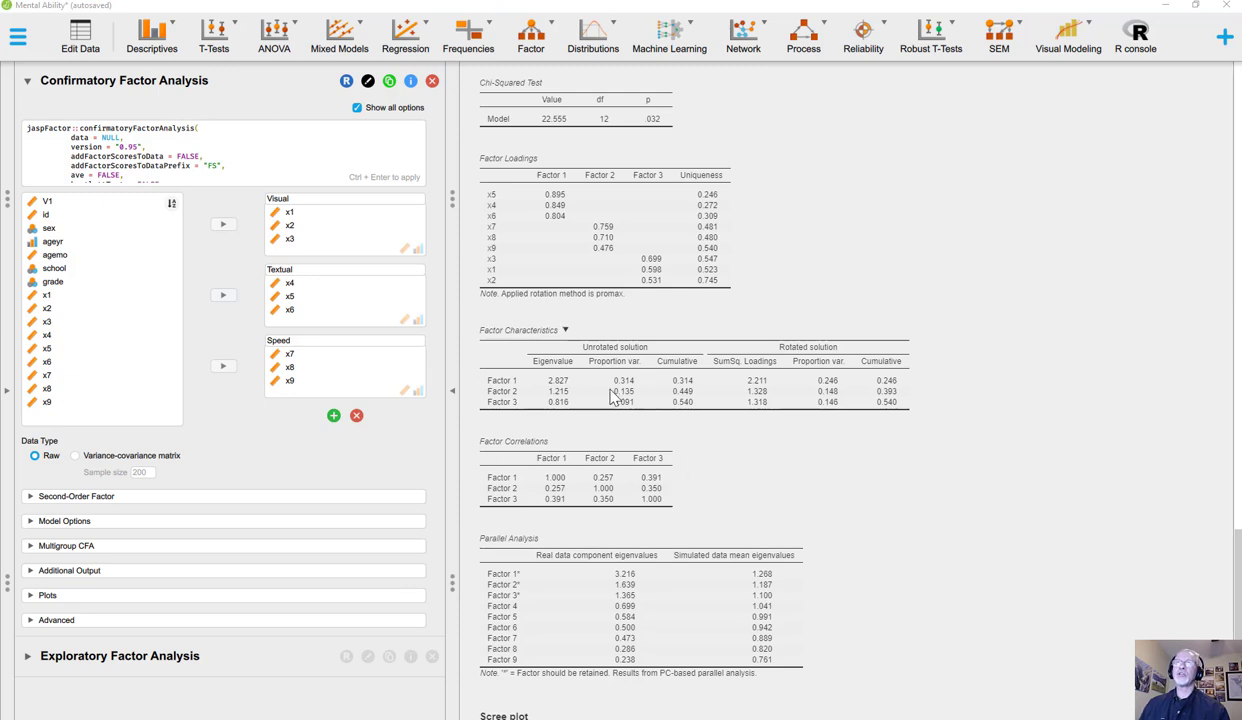
Step: Add a classical Correlation analysis of x1 through x9 and turn off pairwise display
click(408, 50)
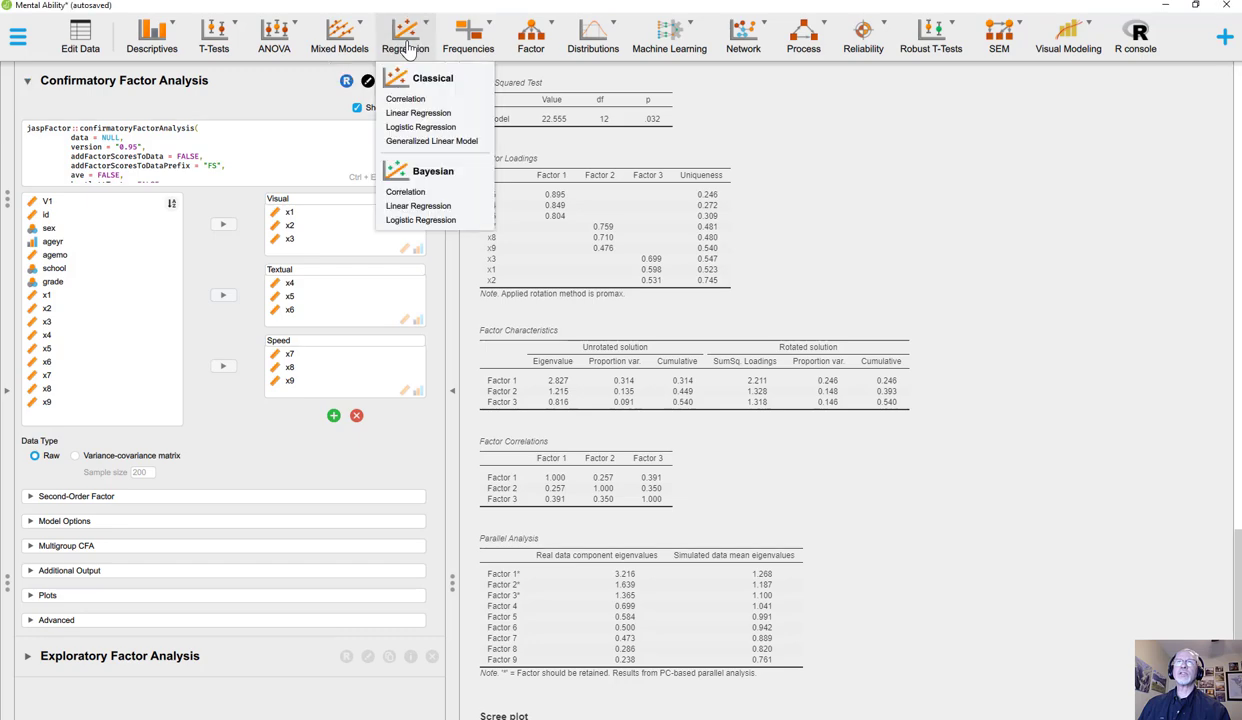
click(405, 99)
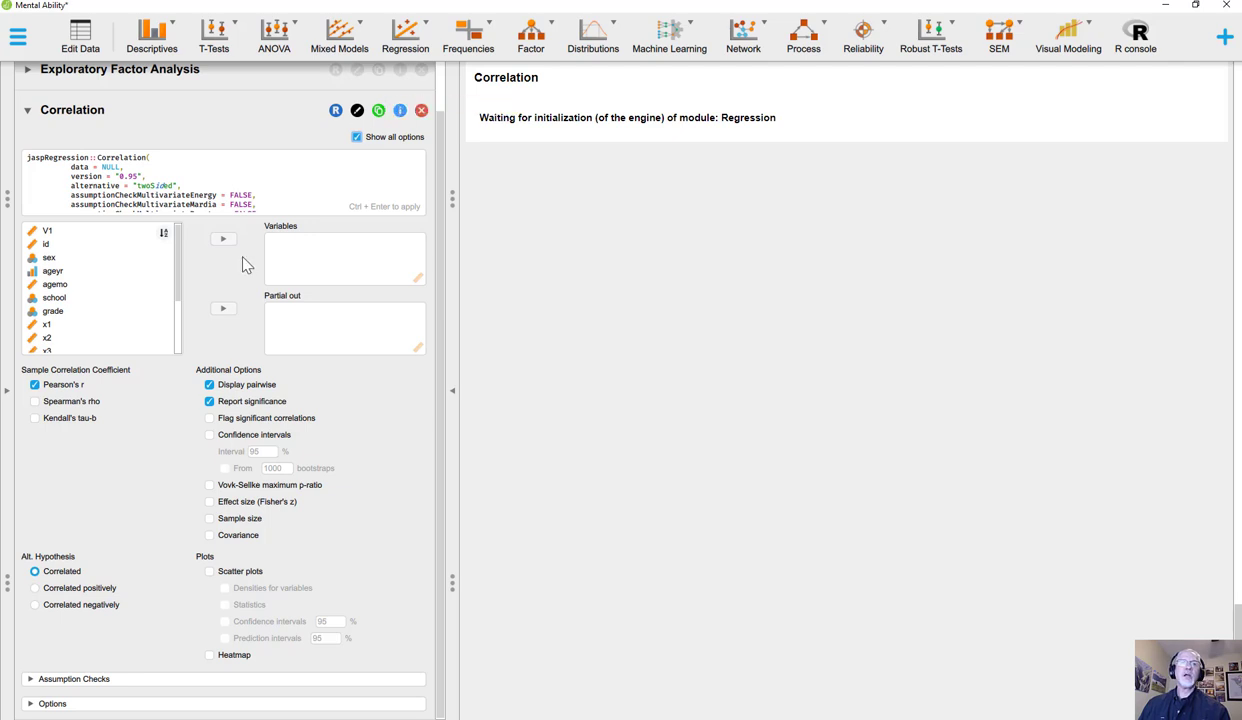
click(84, 325)
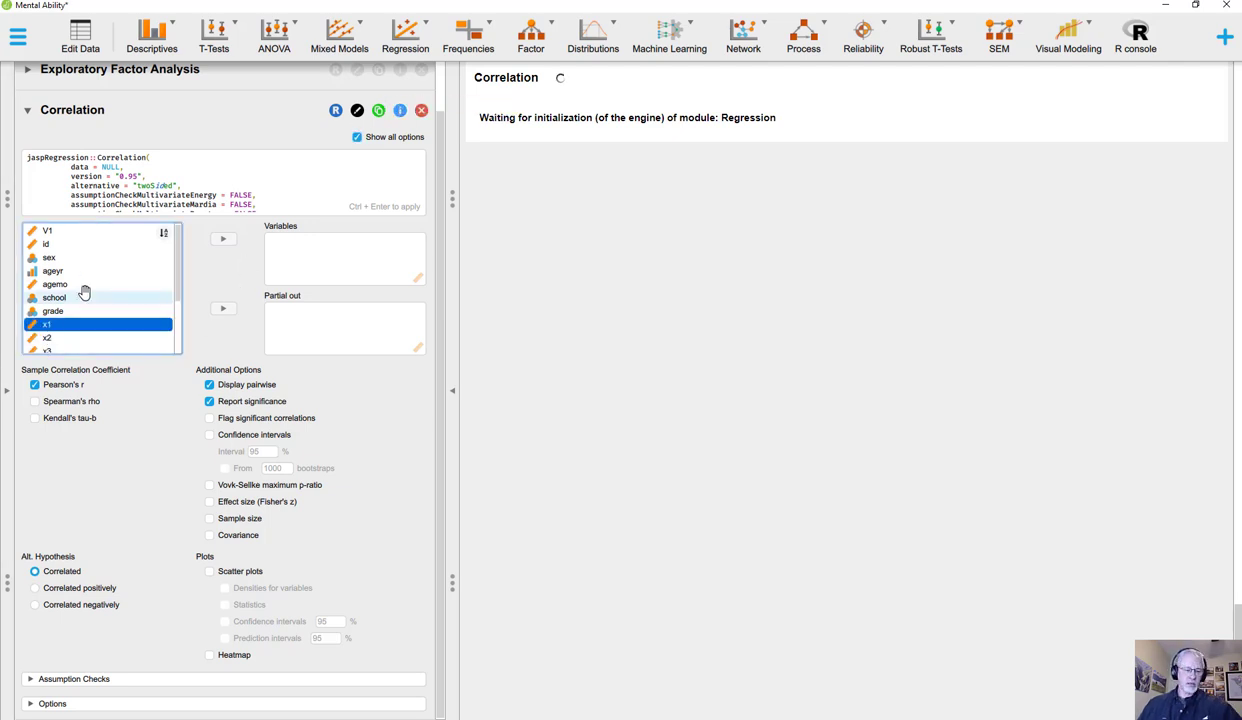
key(shift+Down)
key(shift+Down)
key(shift+Down)
key(shift+Down)
key(shift+Down)
key(shift+Down)
key(shift+Down)
key(shift+Down)
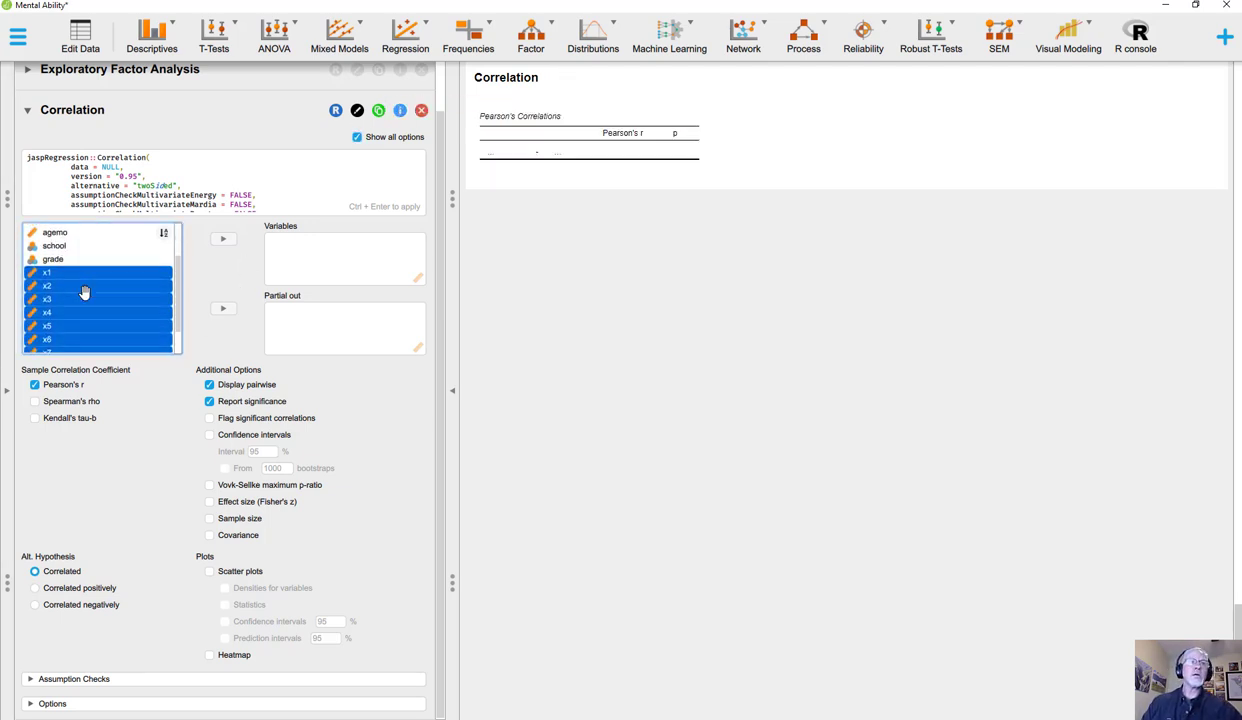
click(223, 239)
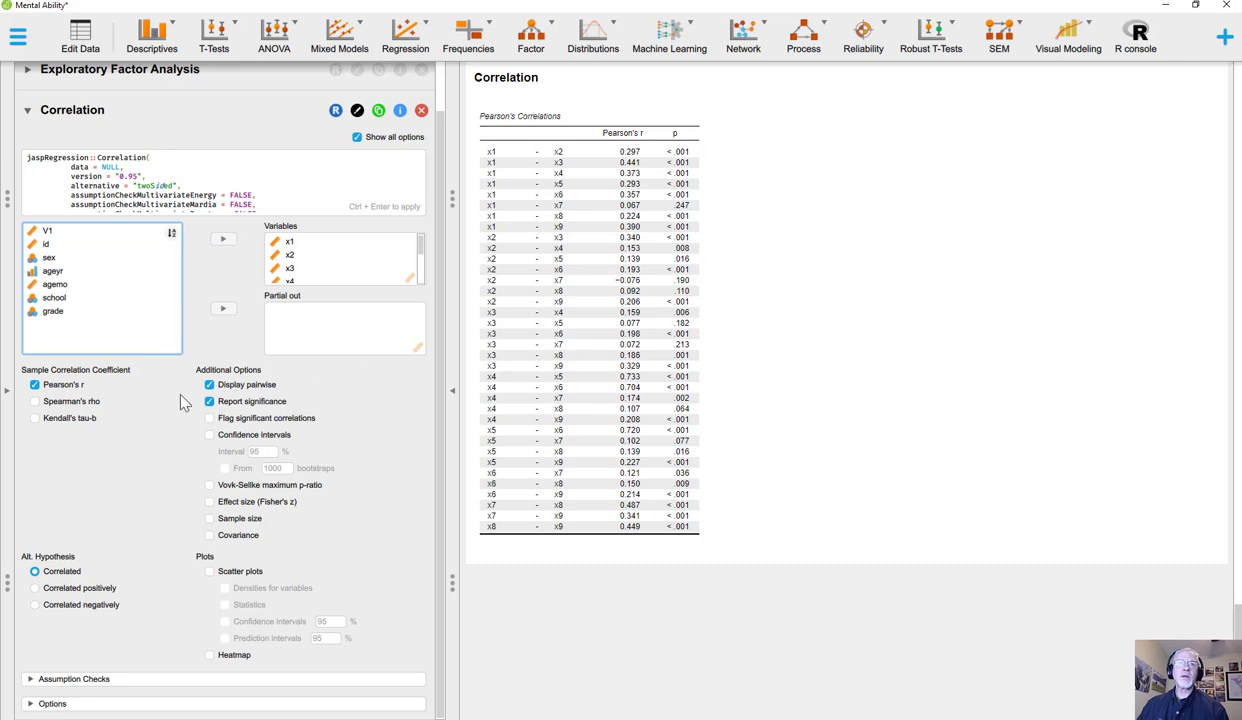
click(210, 385)
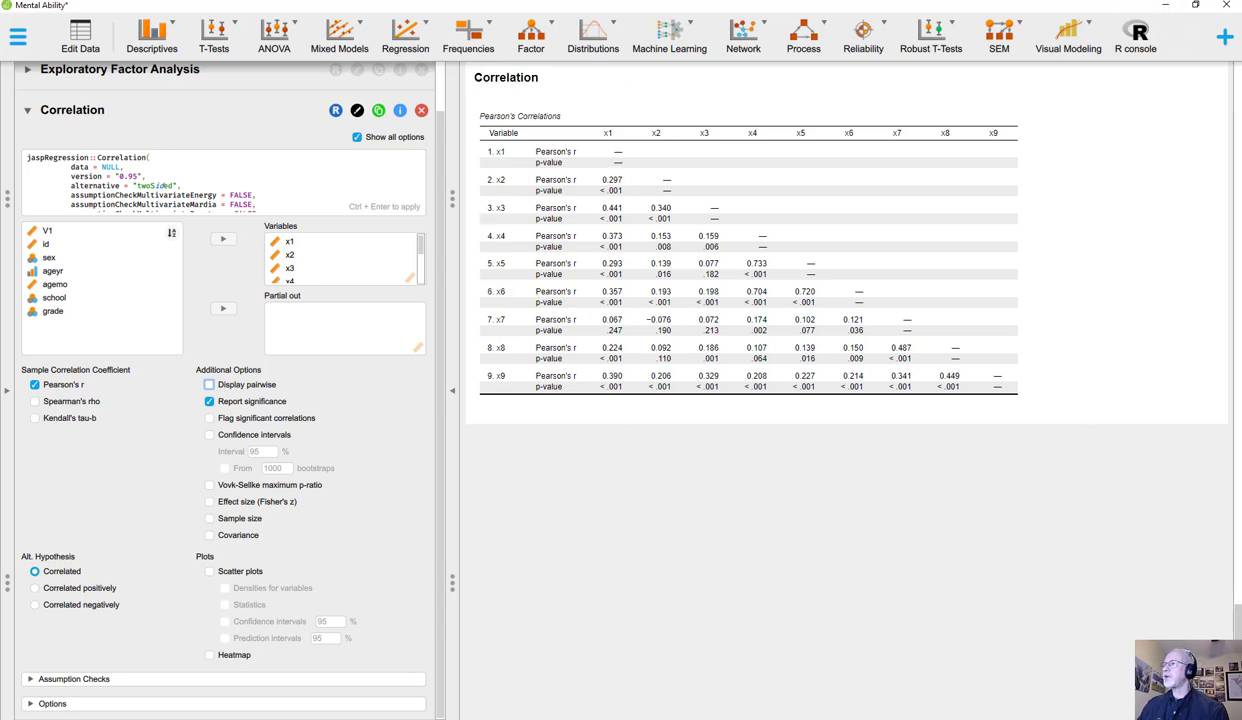
Step: Switch to the Multi-Trait Multi-Method presentation in PowerPoint and start the slide show at the first slide
click(1148, 462)
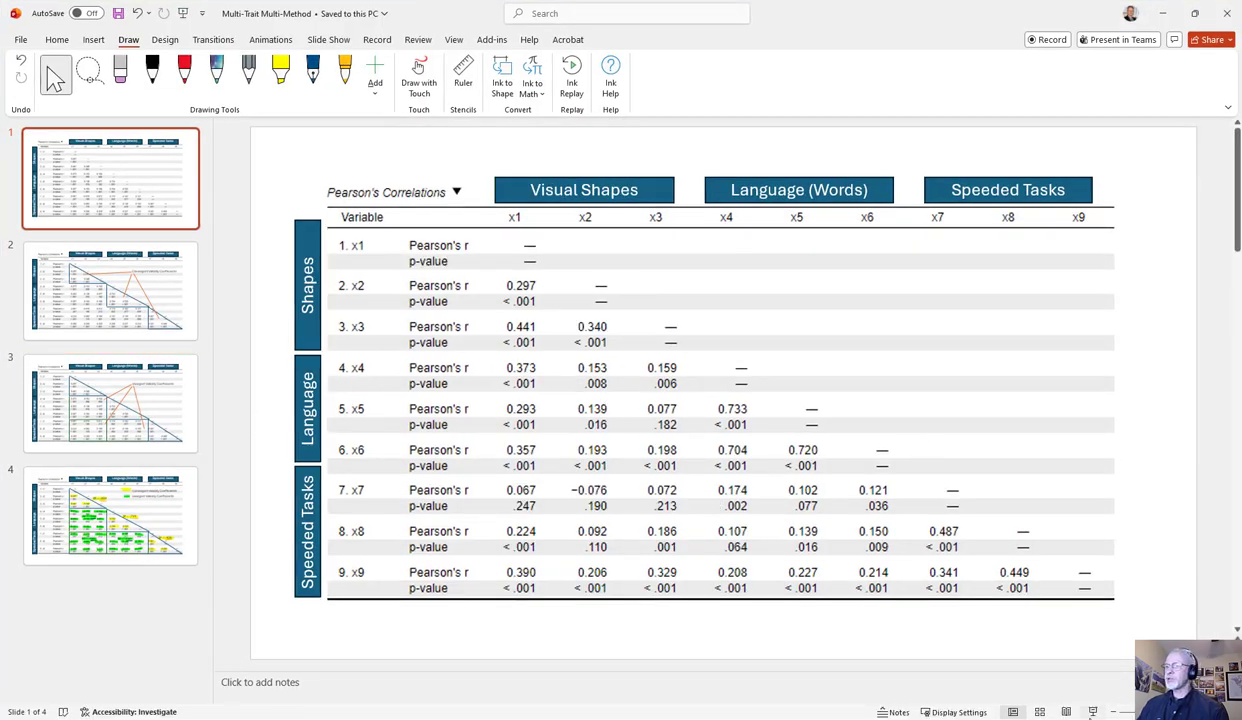
click(1094, 711)
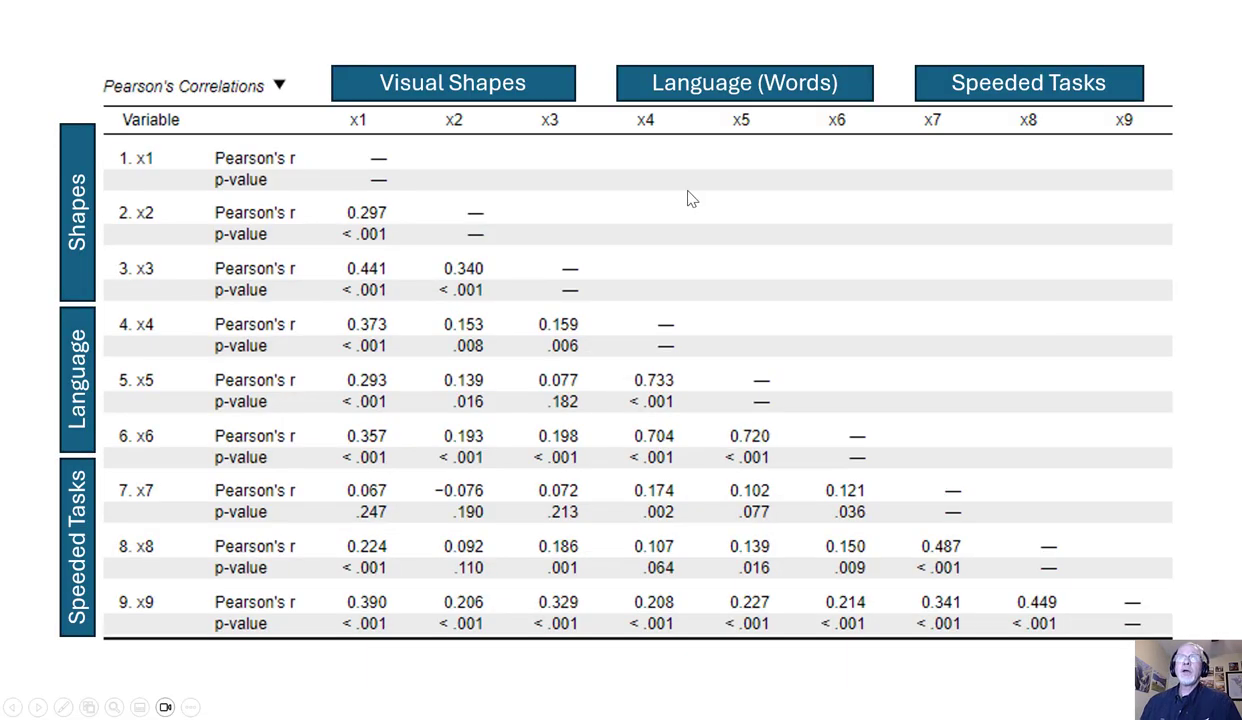